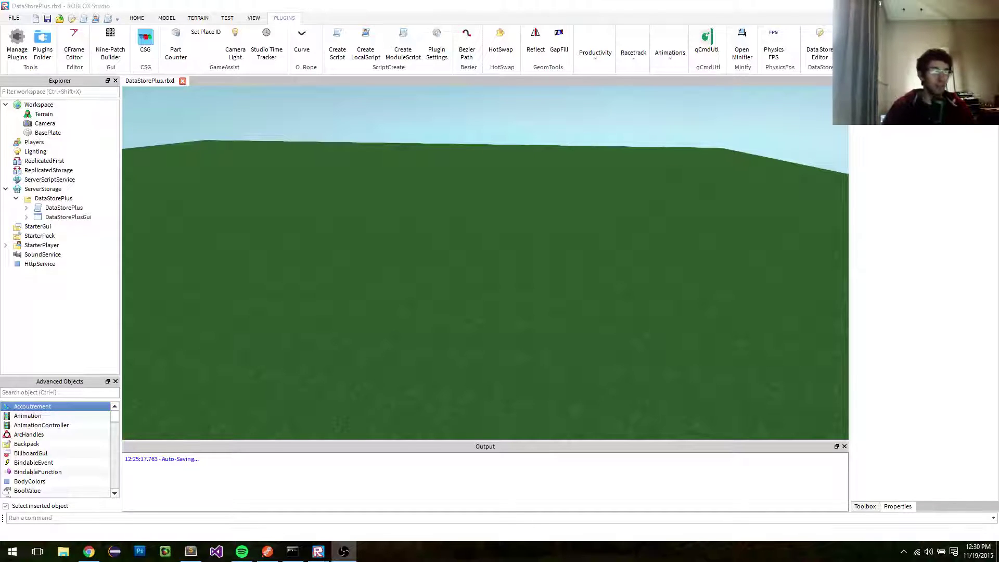
Step: Open the Data Store Editor panel from the Plugins ribbon
click(818, 56)
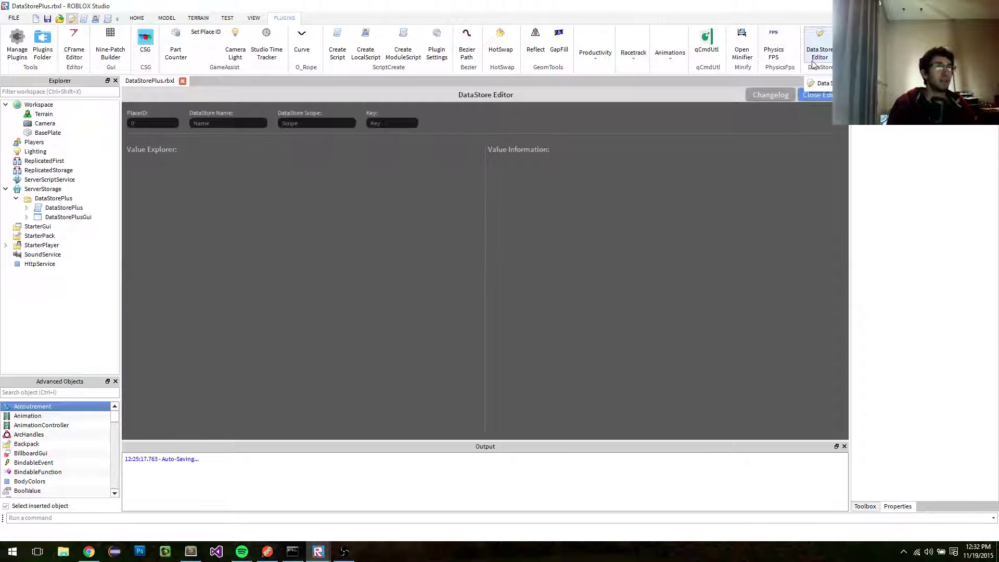
Step: Close the DataStore Editor, briefly view the DataStorePlus script from Explorer, then close its tab
click(813, 64)
click(60, 207)
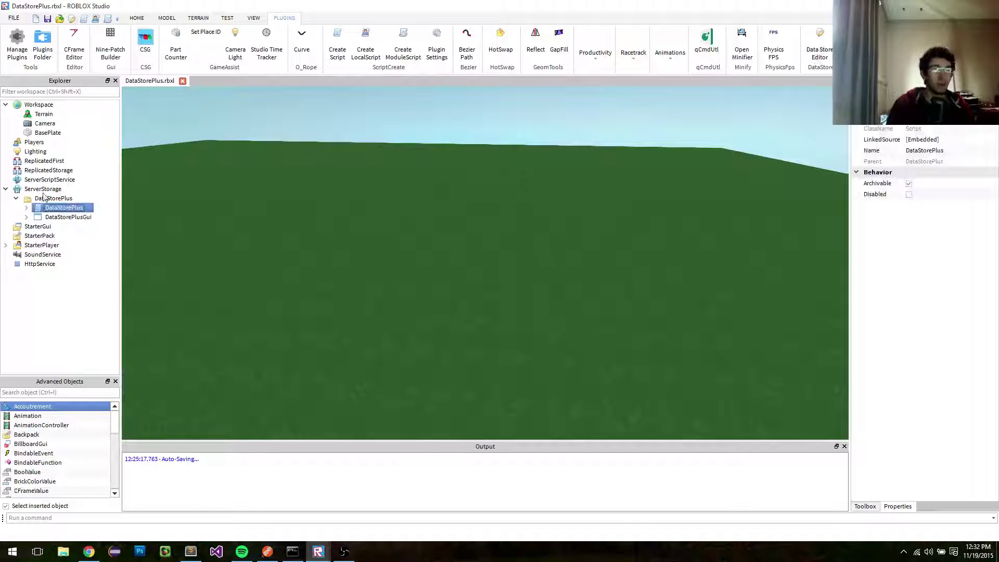
double_click(57, 208)
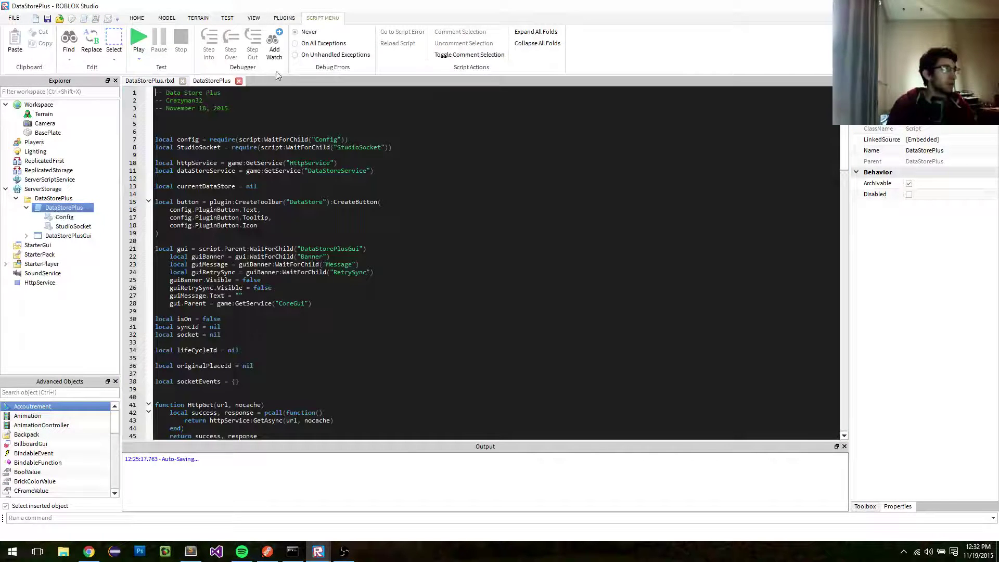
click(239, 80)
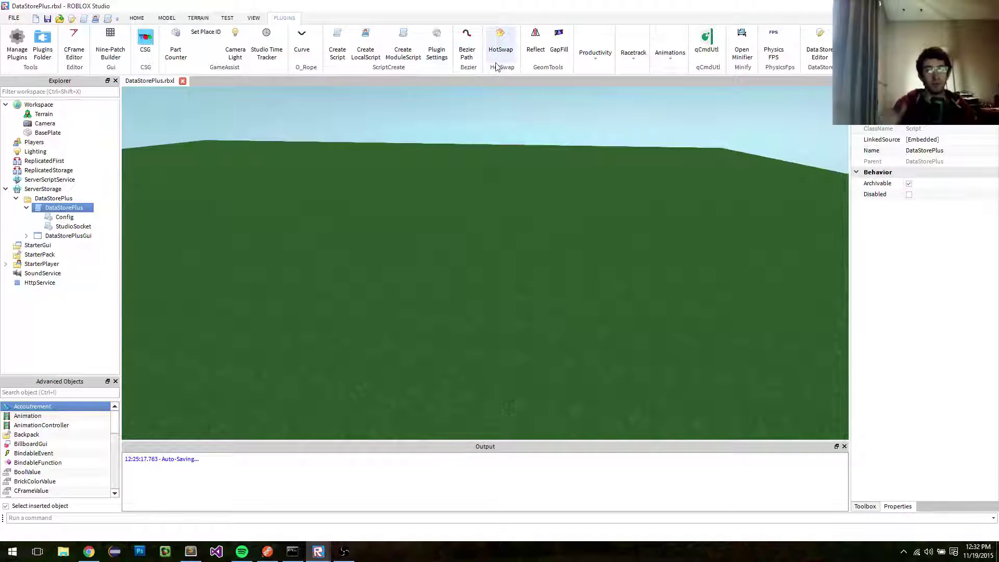
click(445, 86)
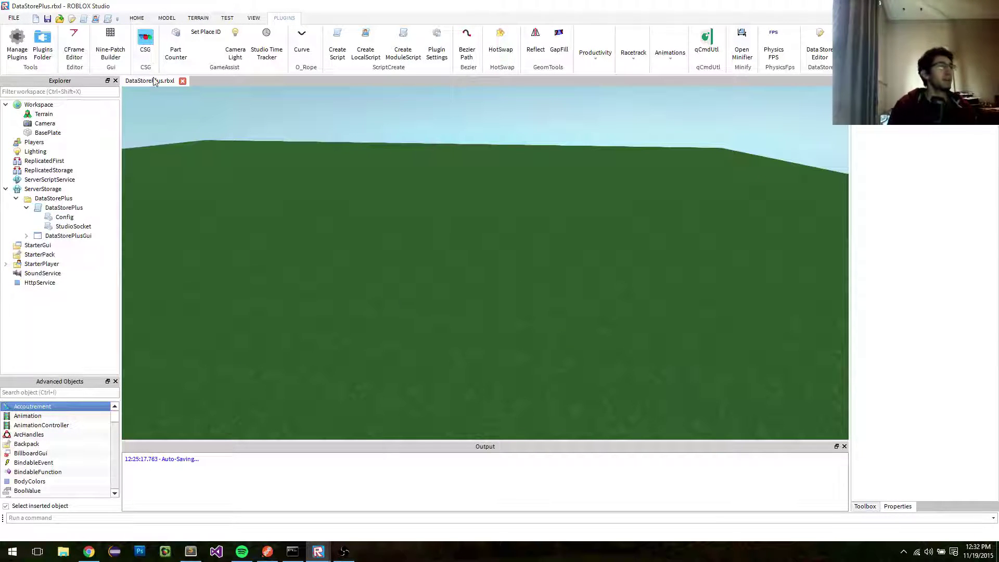
Step: Review the server.js and store.js files in Sublime Text
click(190, 551)
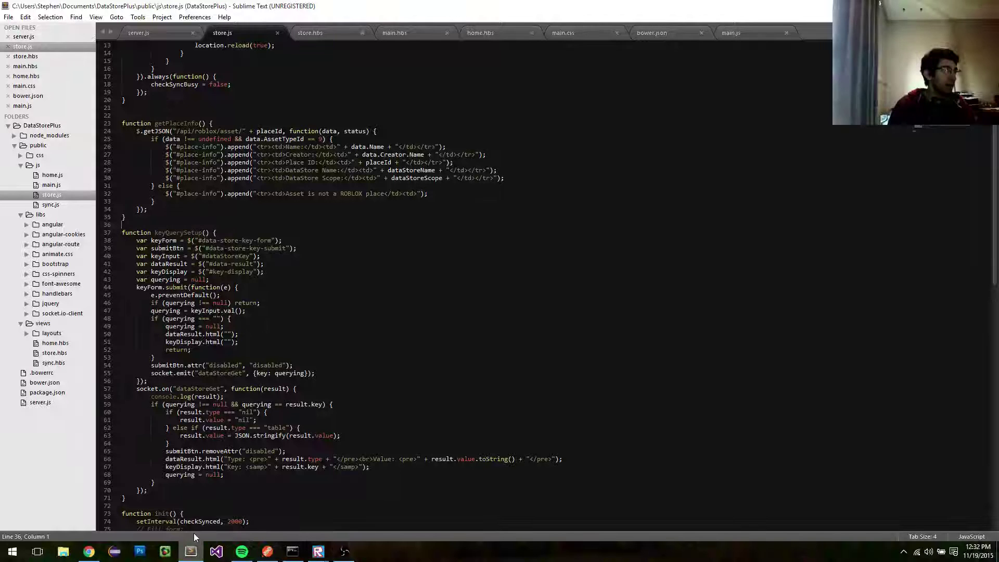
click(150, 30)
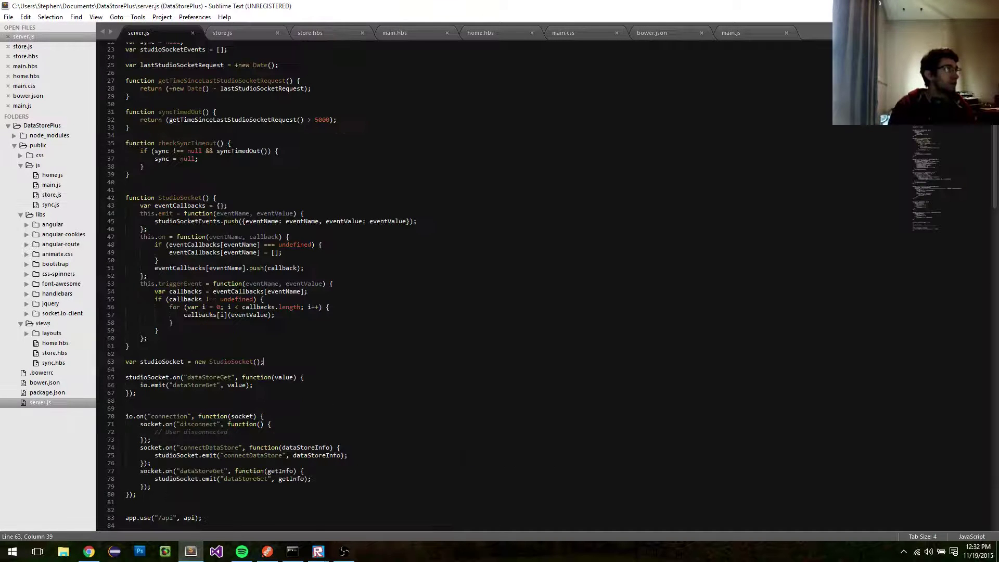
click(233, 36)
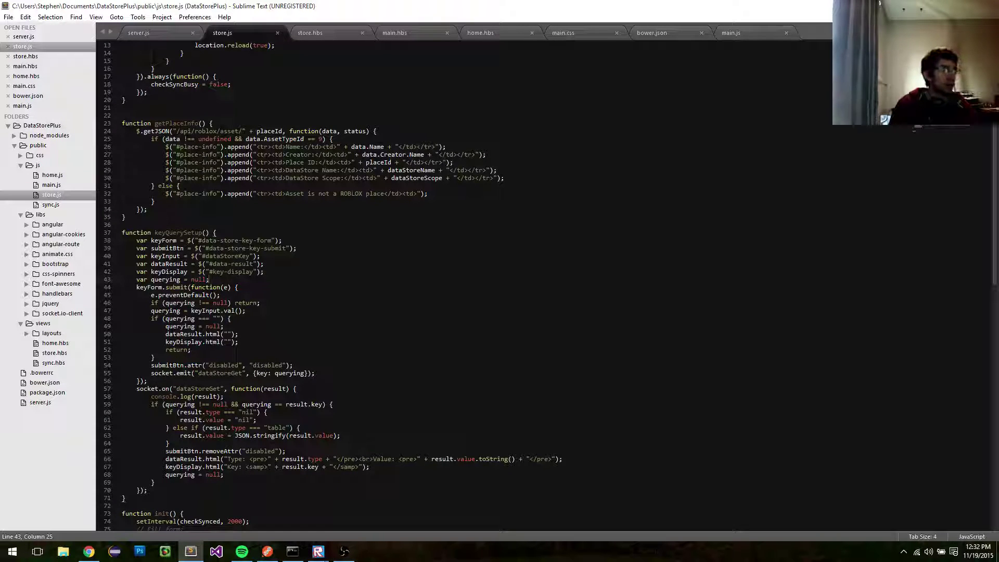
click(333, 404)
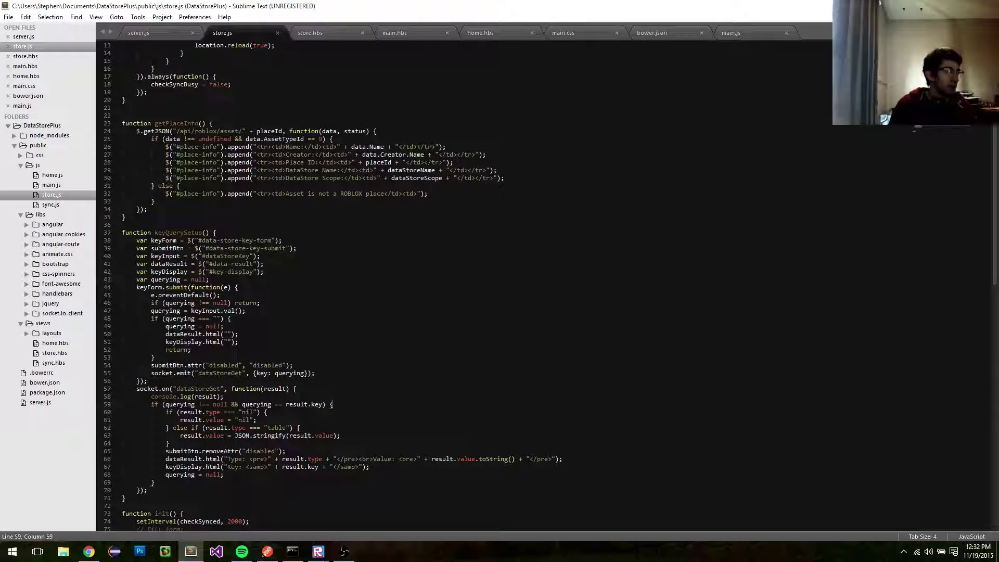
Step: Rerun node server.js in Command Prompt so the server listens on port 8080
click(292, 551)
key(Up)
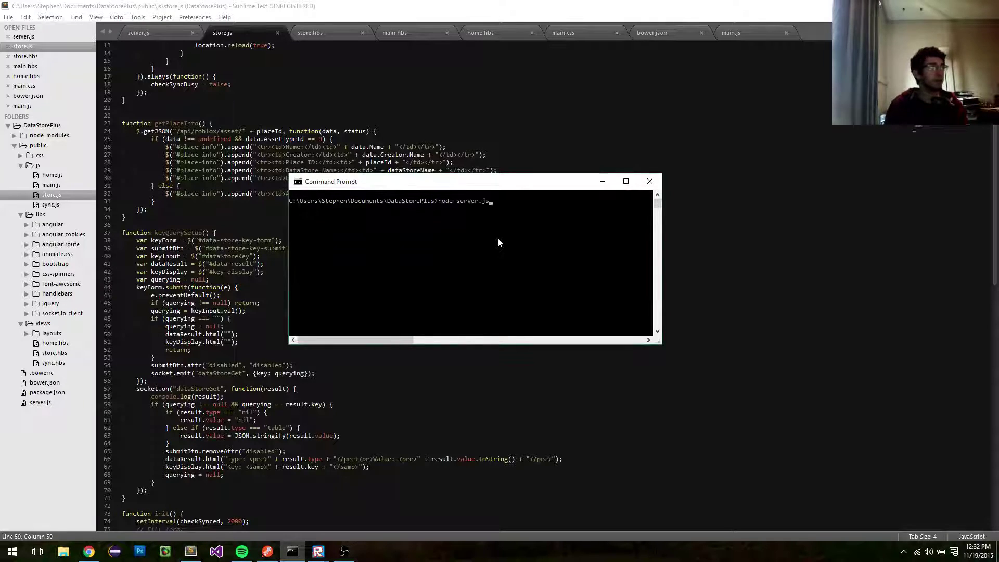
key(Return)
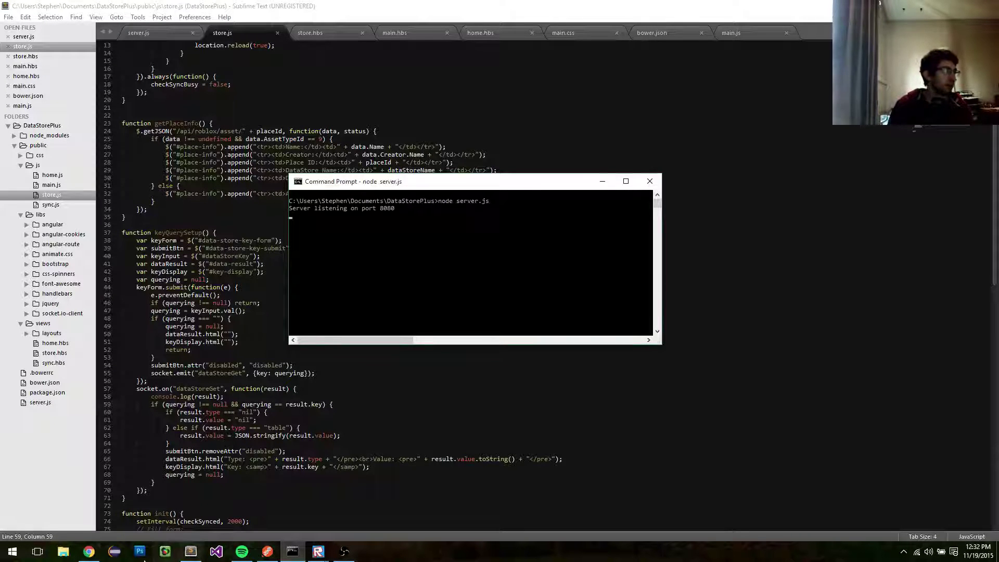
click(89, 551)
Step: Reload localhost:8080 in Chrome so DataStorePlus shows Awaiting Sync
click(46, 23)
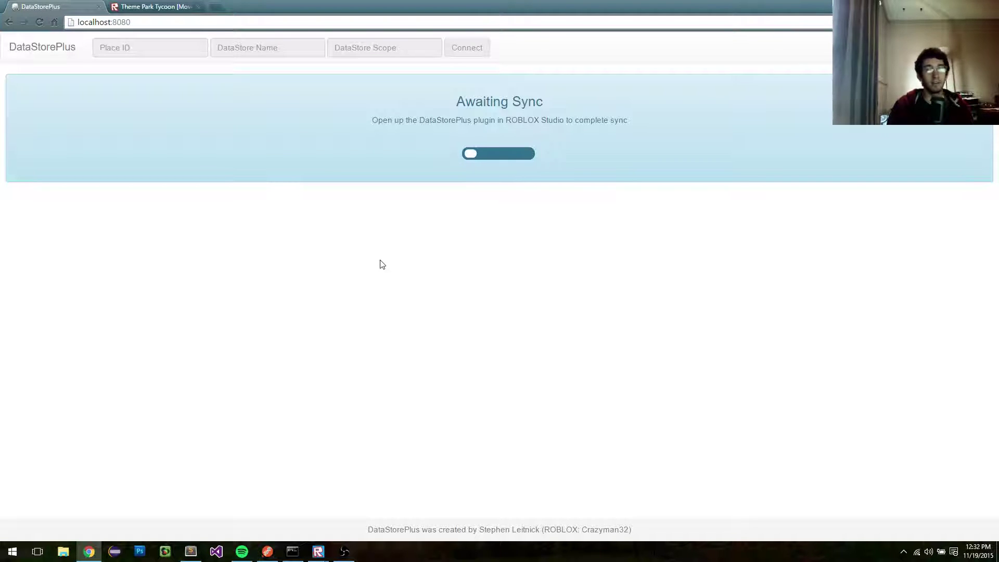
click(130, 20)
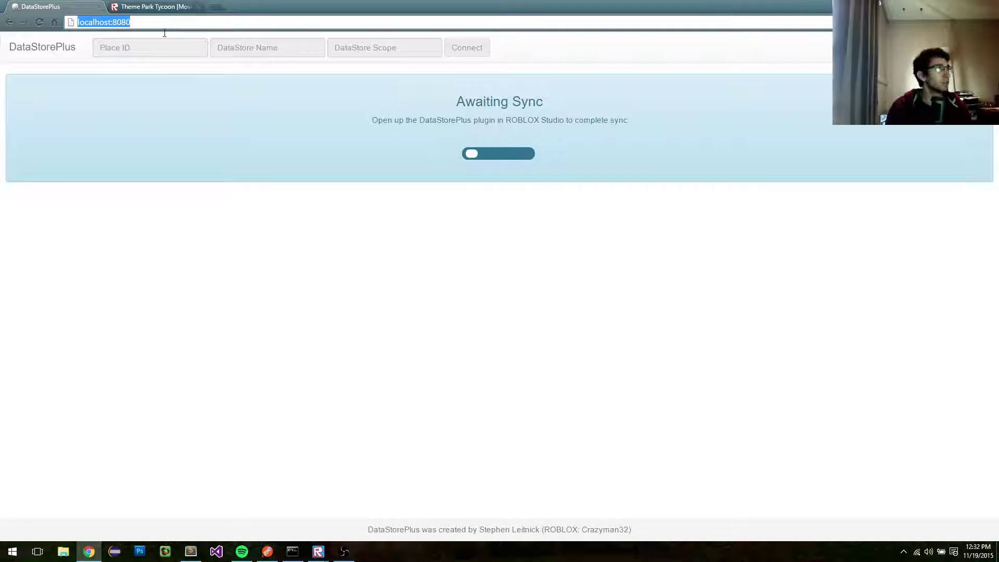
click(177, 173)
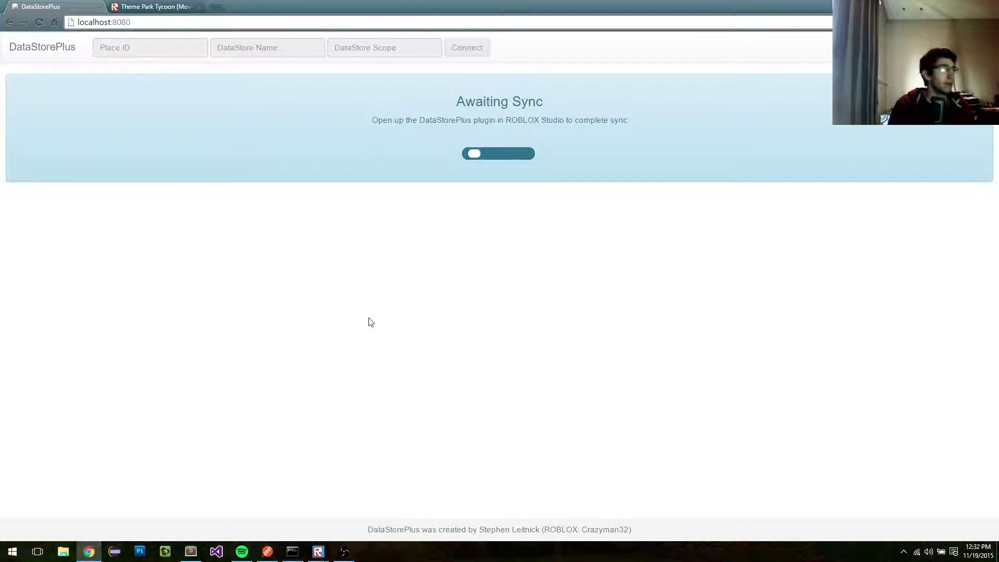
Step: Snap Studio to the left half beside the sync page and test-run the place with Play
mouse_move(318, 552)
click(275, 512)
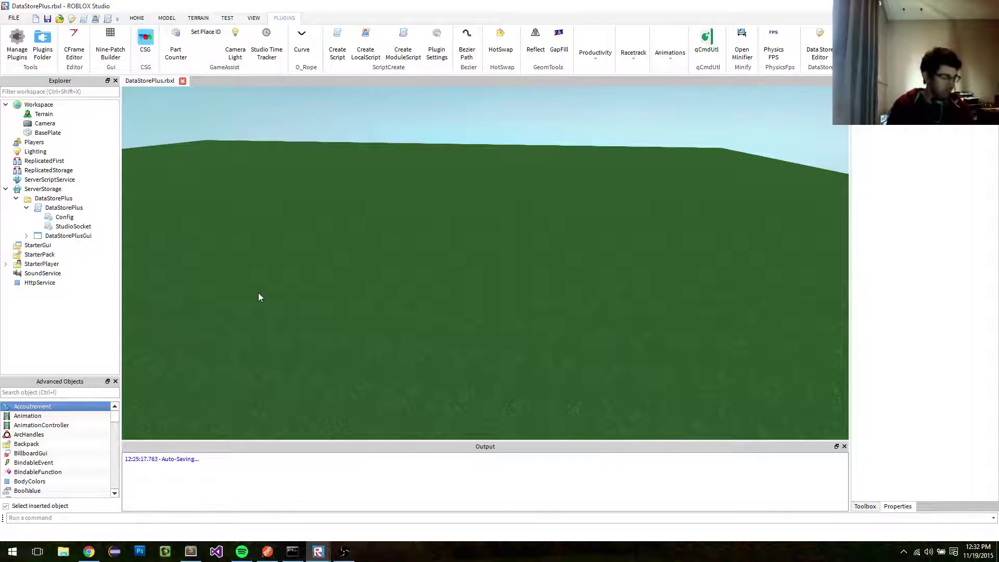
key(super+Left)
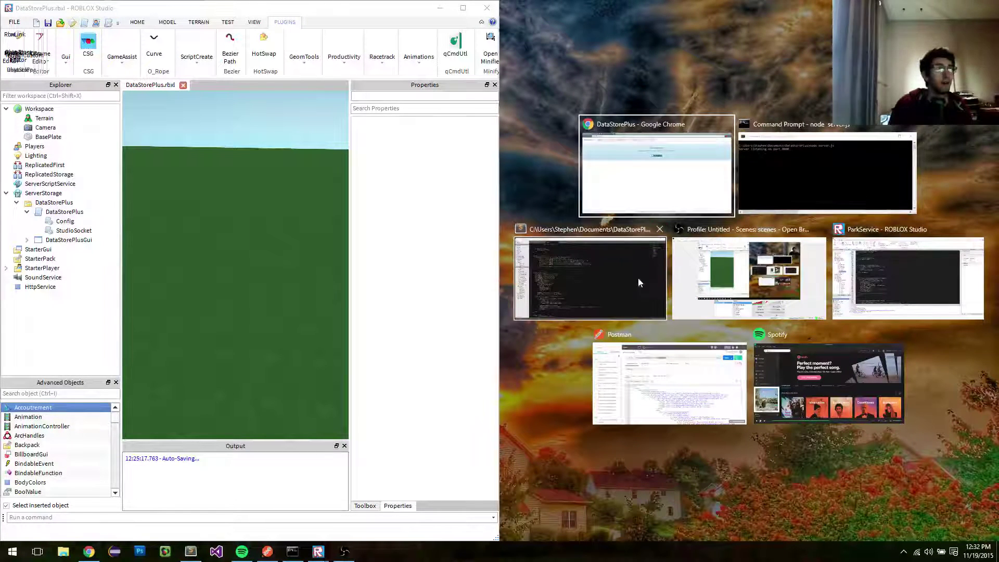
click(666, 172)
click(313, 110)
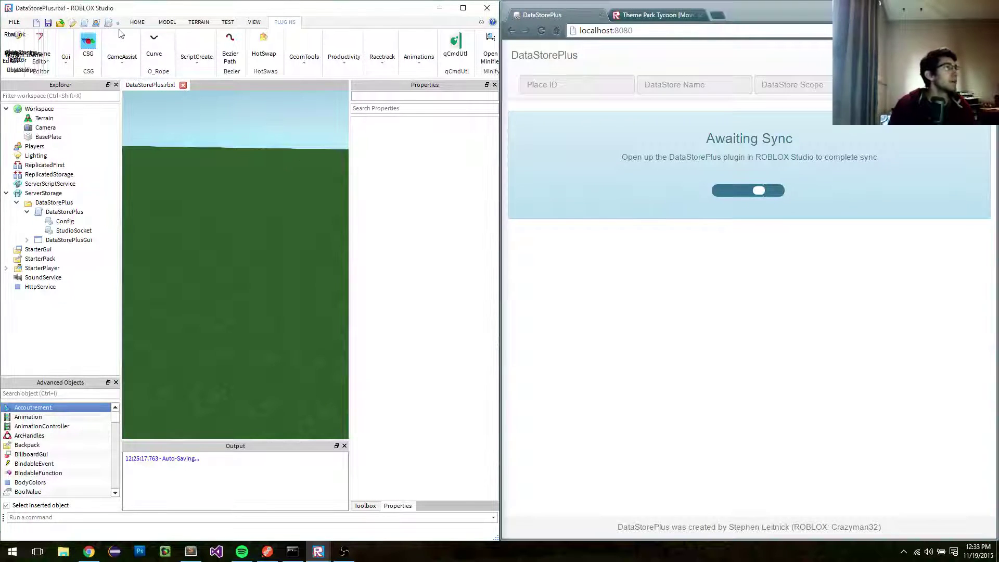
click(138, 23)
click(458, 44)
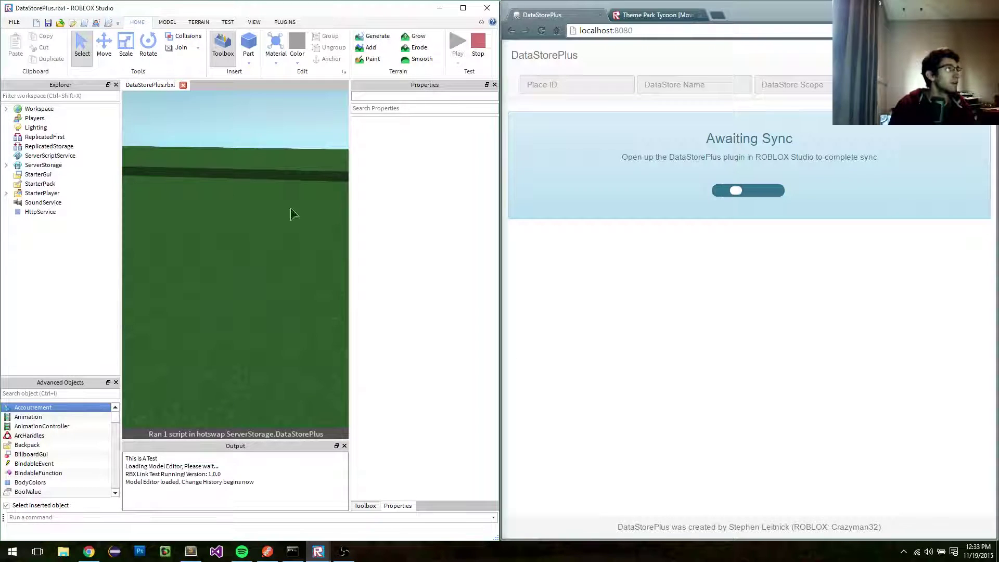
click(279, 23)
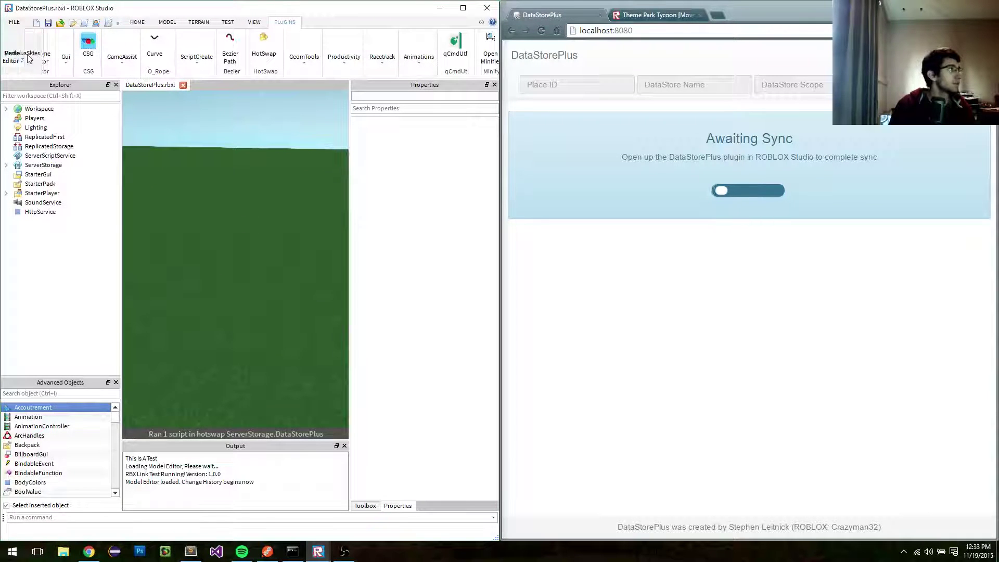
Step: Restore Studio to a smaller, wider window lower on screen with the DataStore plugin dropdown open
click(463, 8)
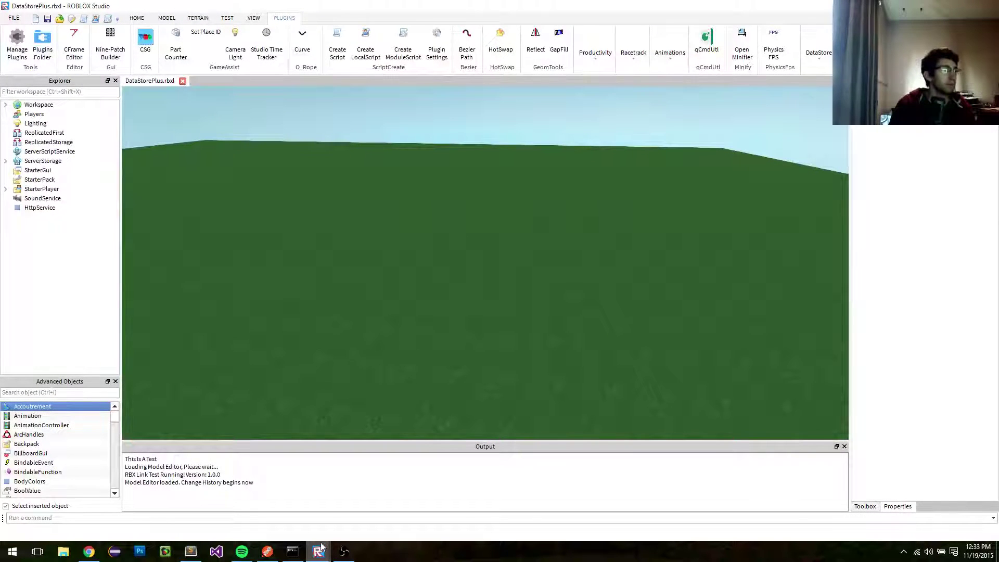
key(super+Down)
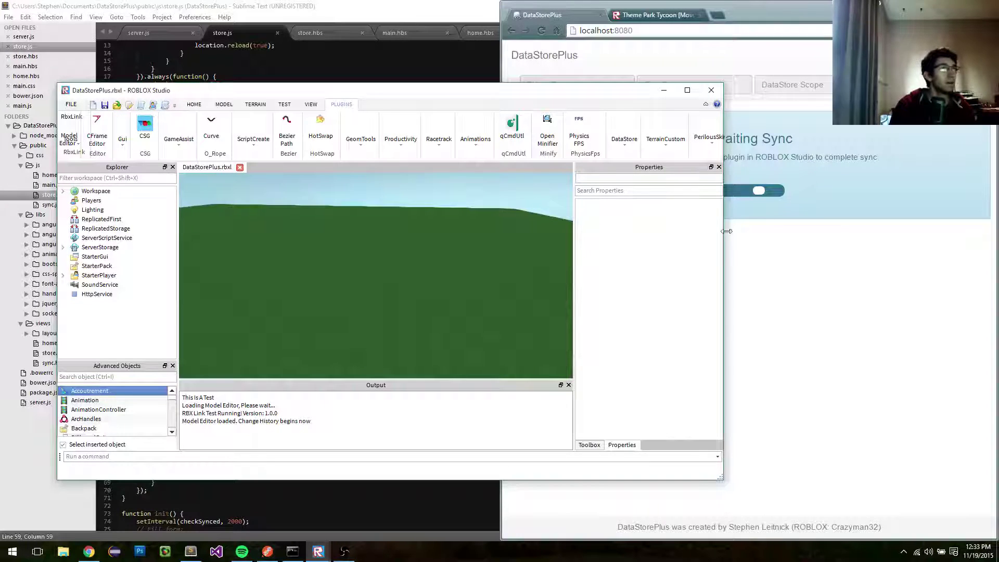
drag(724, 230, 952, 223)
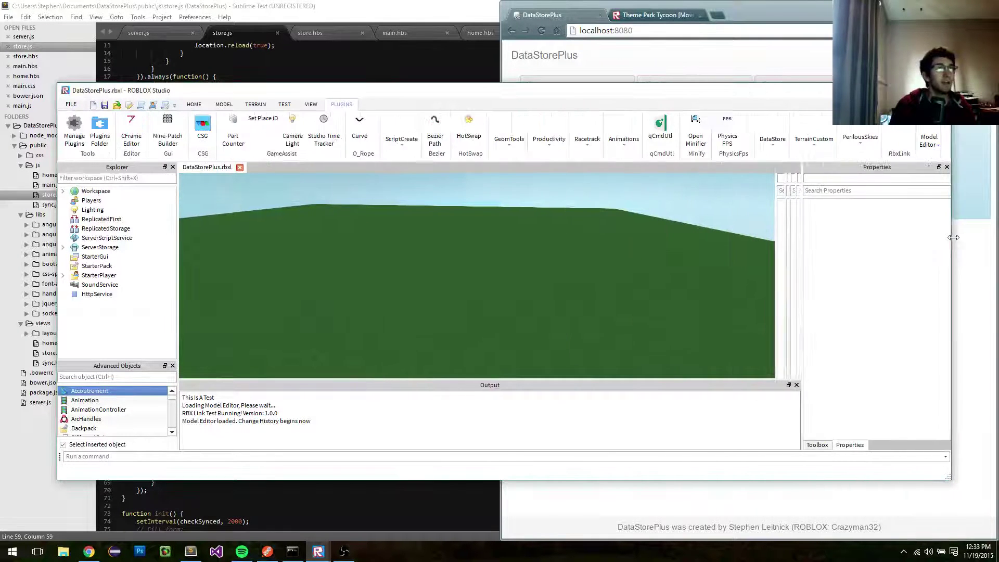
click(773, 125)
click(761, 96)
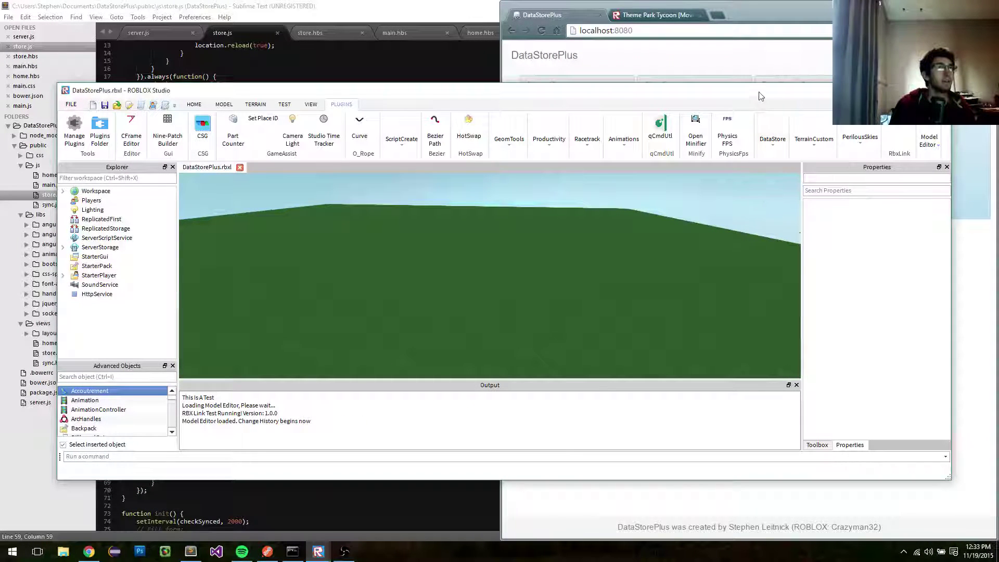
drag(719, 95, 718, 253)
click(773, 289)
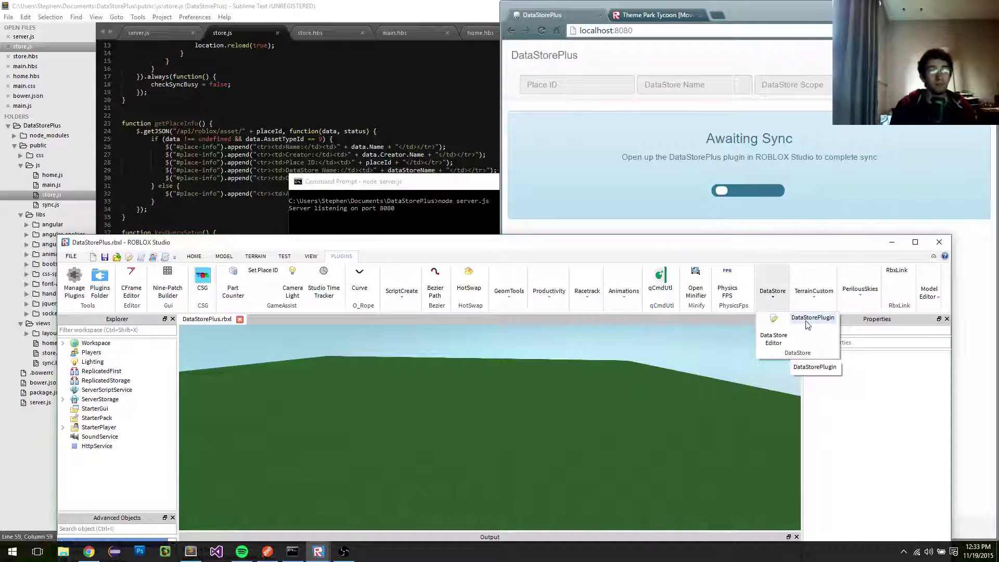
Step: Launch DataStorePlugin to sync with the web client, maximize Studio, then return to Chrome
click(808, 322)
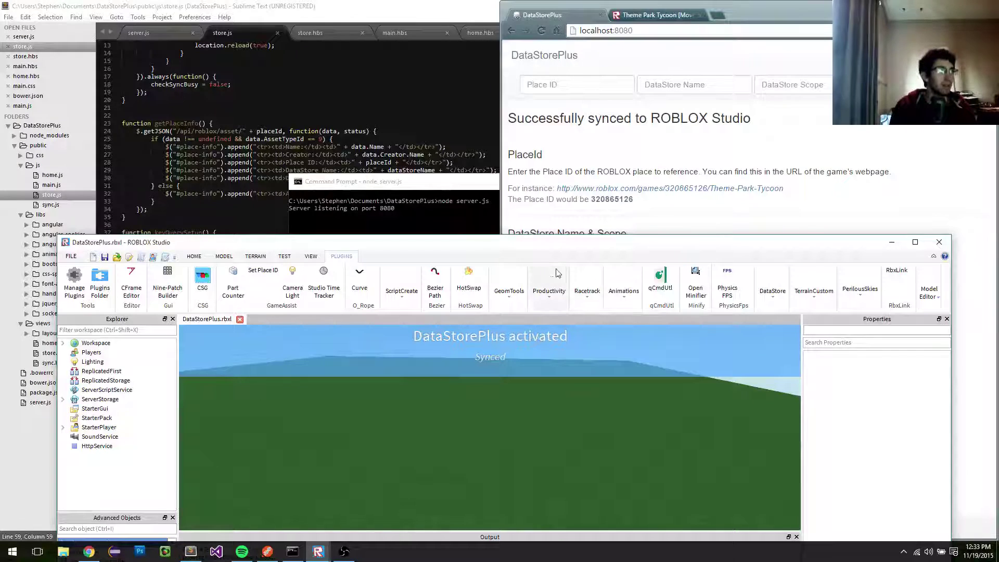
drag(565, 243, 569, 286)
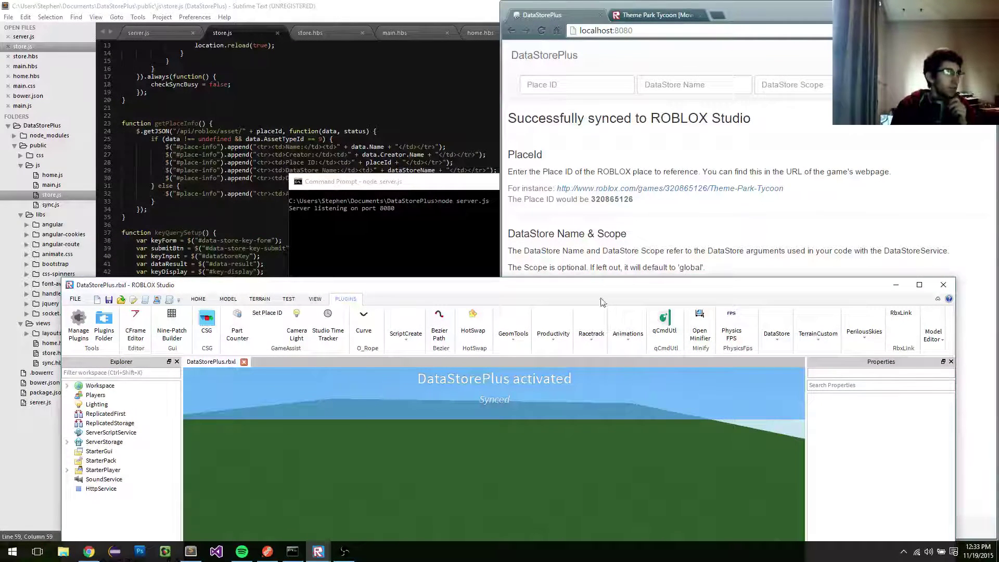
double_click(583, 284)
right_drag(447, 216, 450, 125)
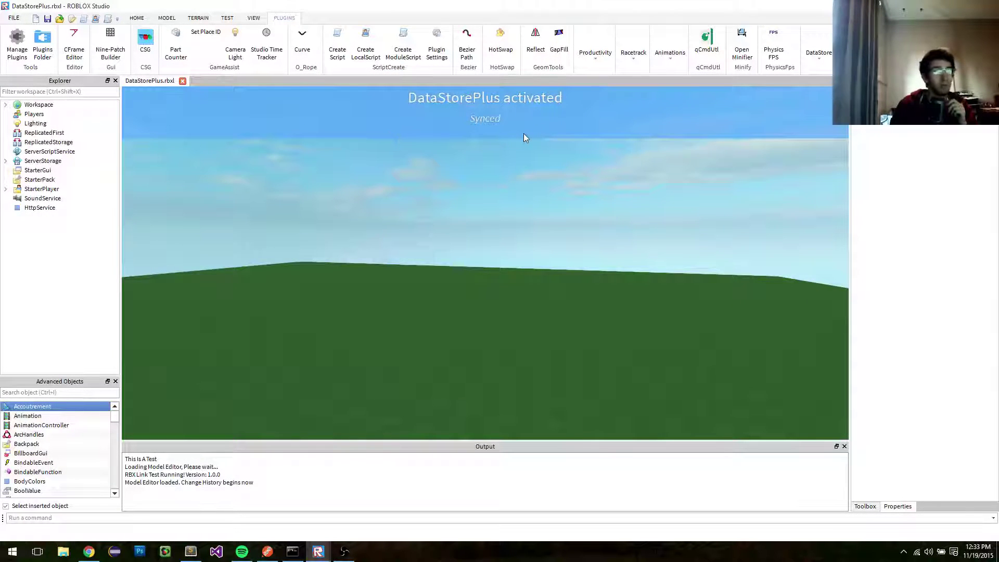
right_drag(524, 137, 523, 138)
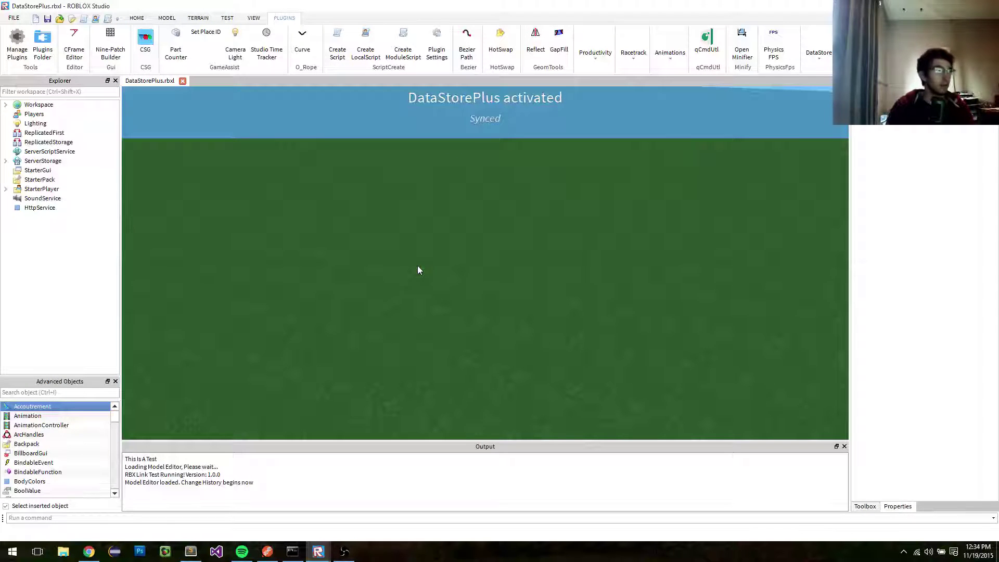
click(89, 552)
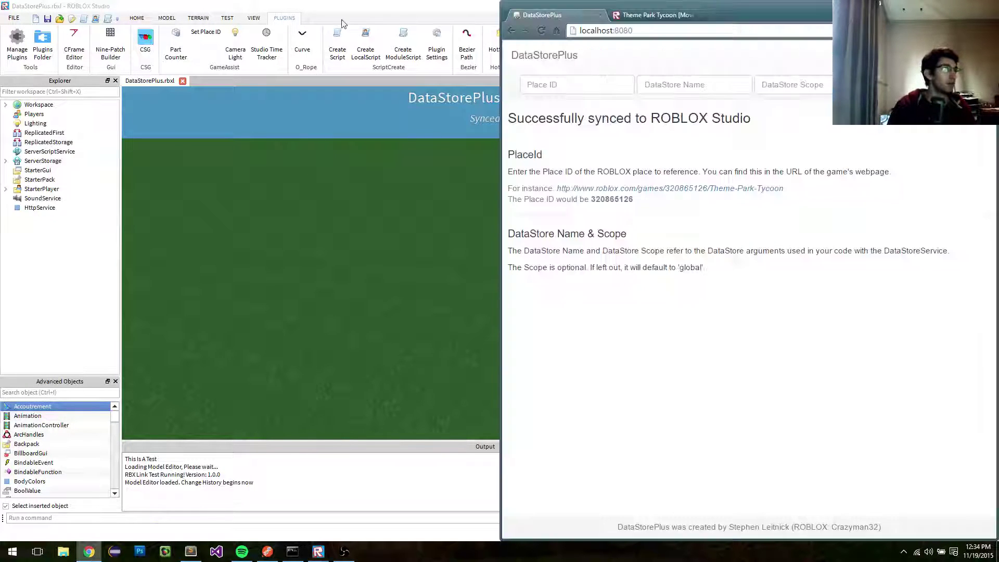
Step: Maximize Chrome and point out the Place ID, DataStore Name and Scope fields
double_click(758, 9)
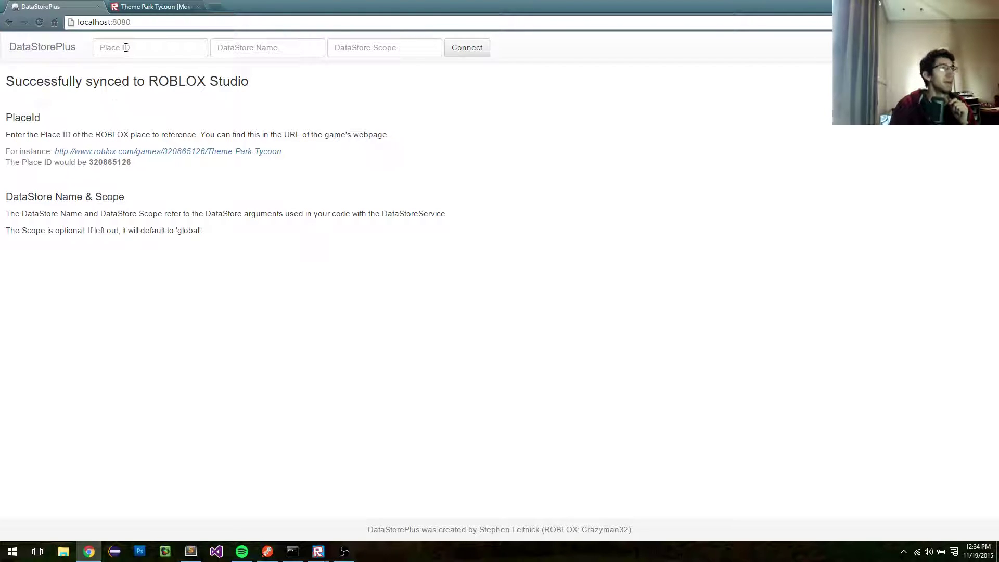
click(150, 46)
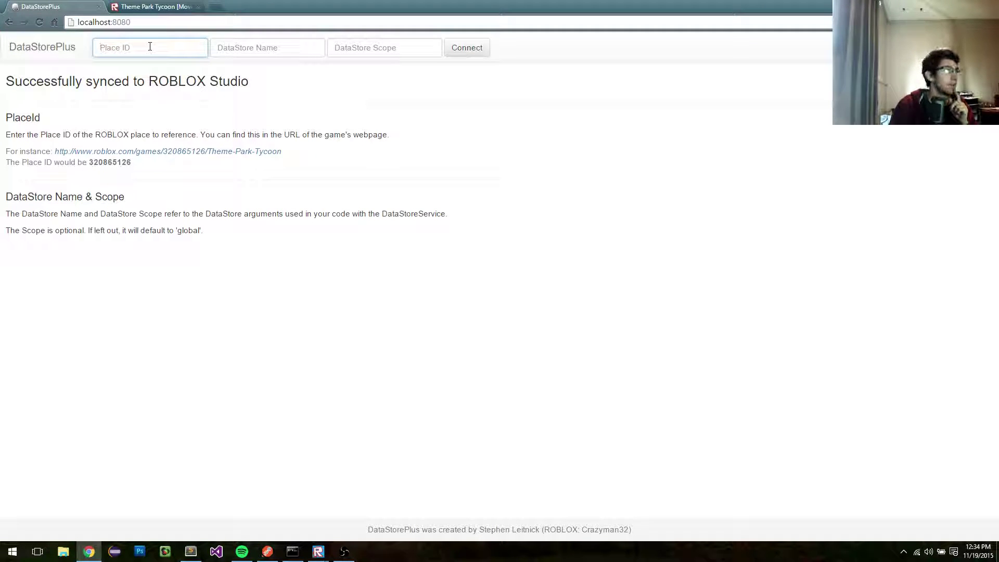
click(257, 48)
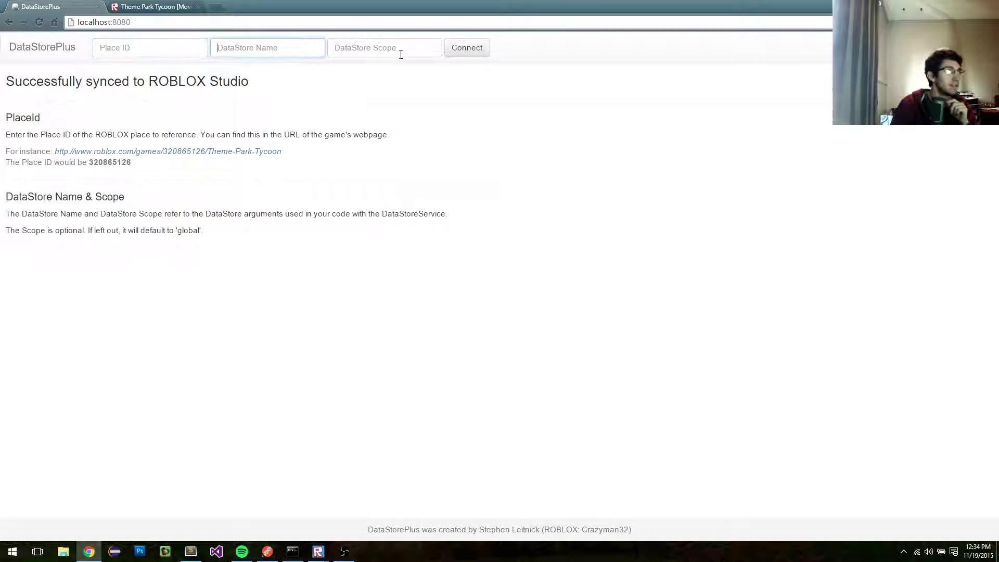
click(401, 52)
click(483, 178)
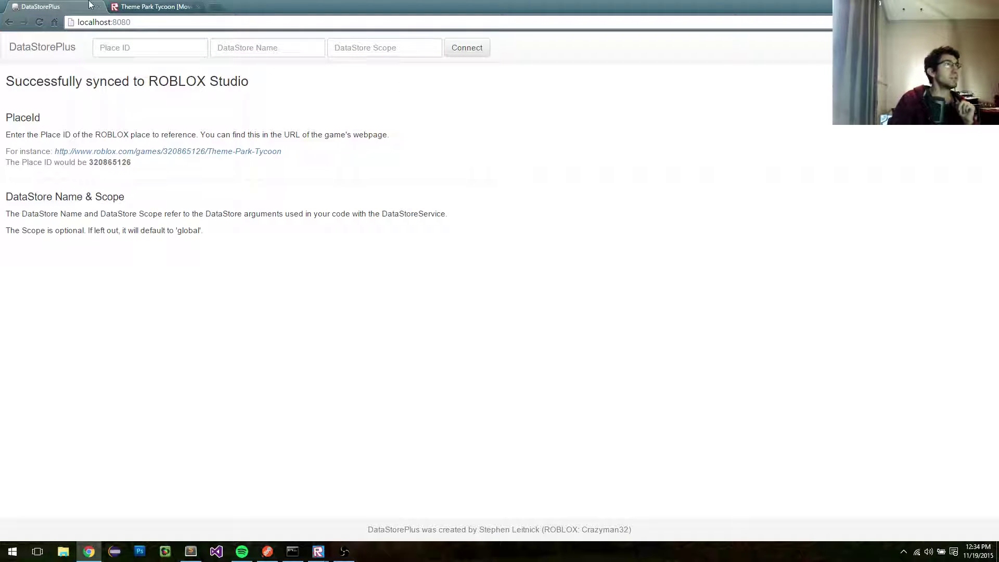
Step: Select place ID 306326889 in the Theme Park Tycoon [Moved] page address and focus Place ID
click(145, 6)
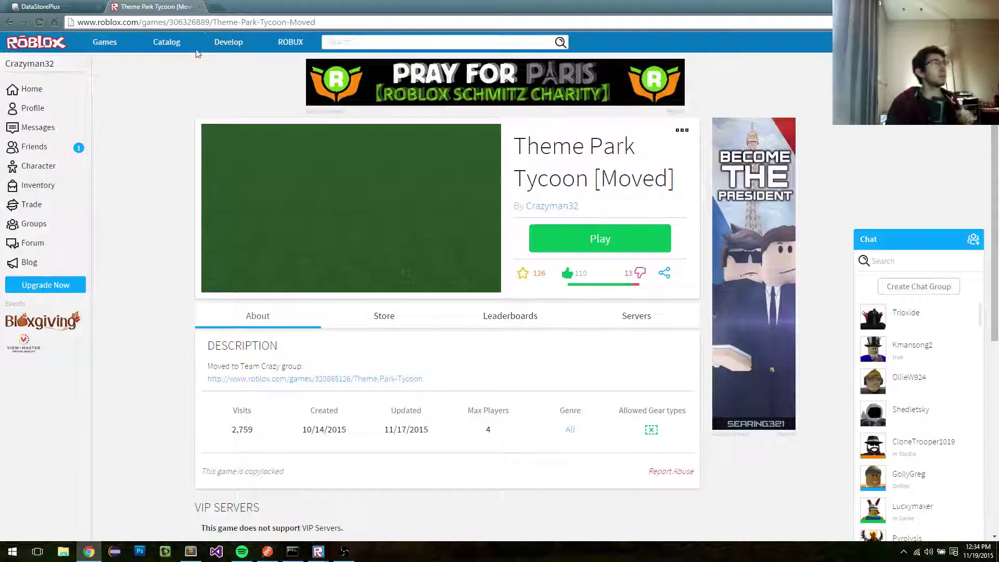
double_click(180, 24)
key(ctrl+c)
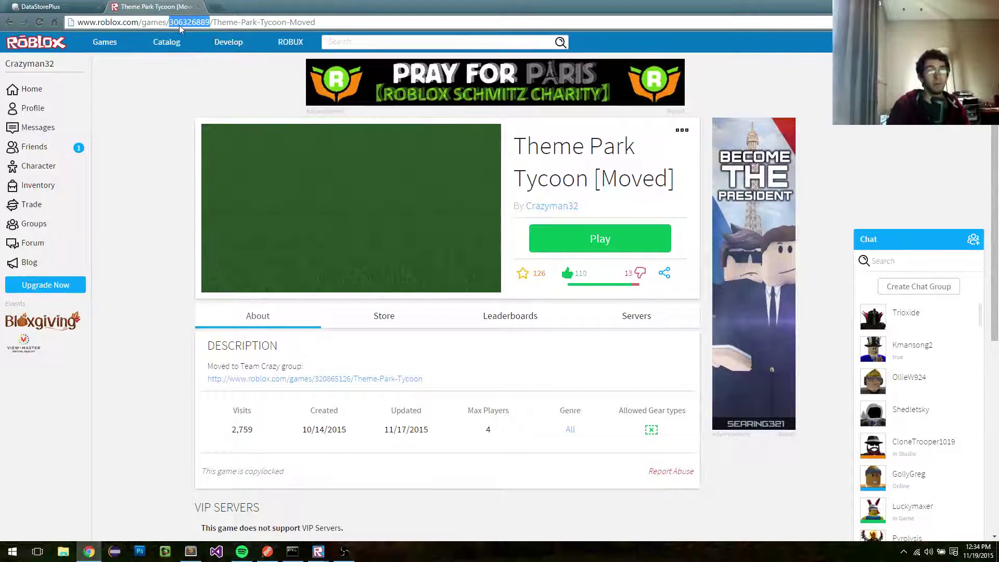
click(42, 7)
click(140, 48)
Step: Paste 306326889 as Place ID, enter DataStore name 308165 and scope PlayerData, then connect
key(ctrl+v)
click(236, 48)
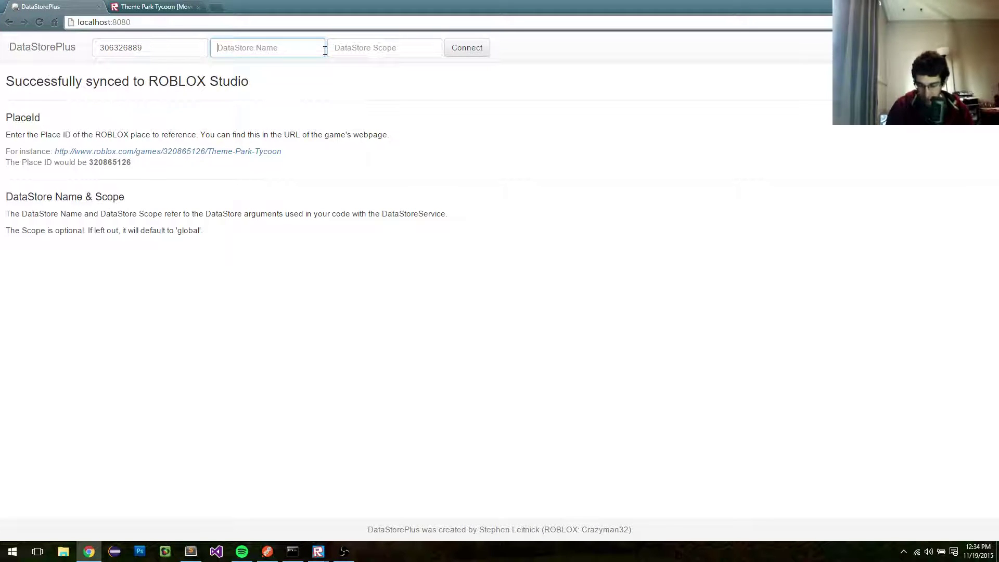
text(308165)
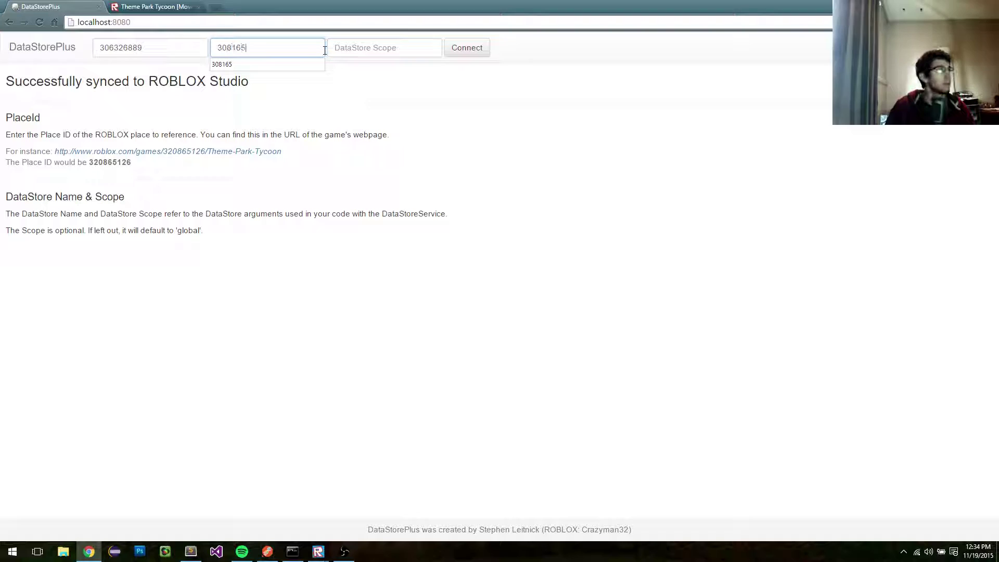
key(Tab)
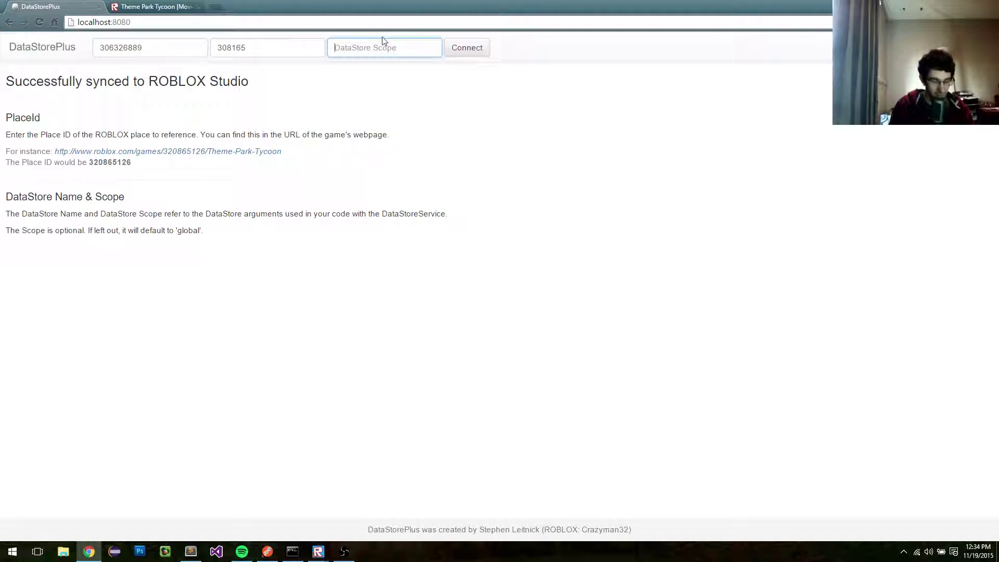
text(PlayerData)
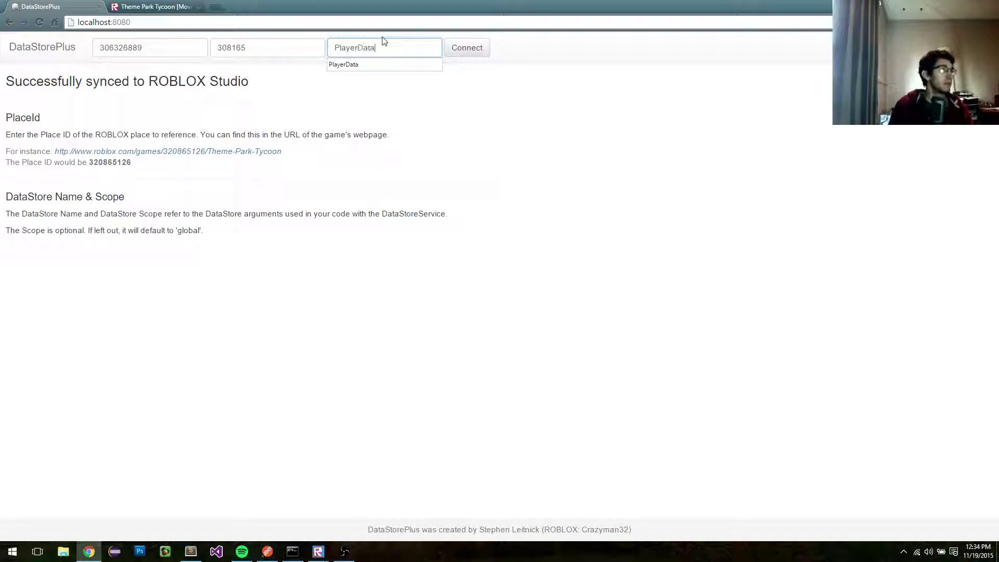
click(470, 52)
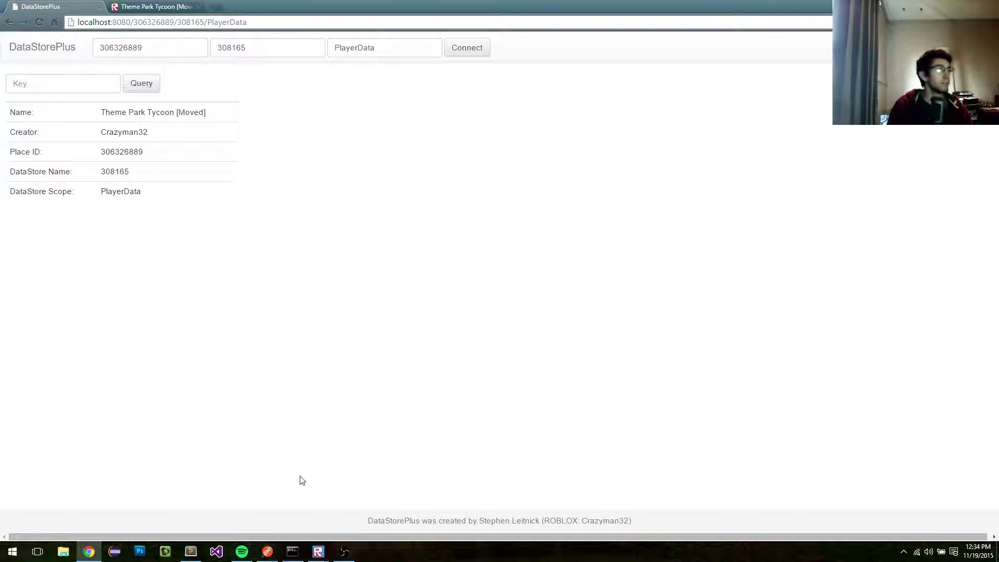
Step: Highlight the place name 'Theme Park Tycoon [Moved]' and its creator in the info table, then focus Key
mouse_move(318, 552)
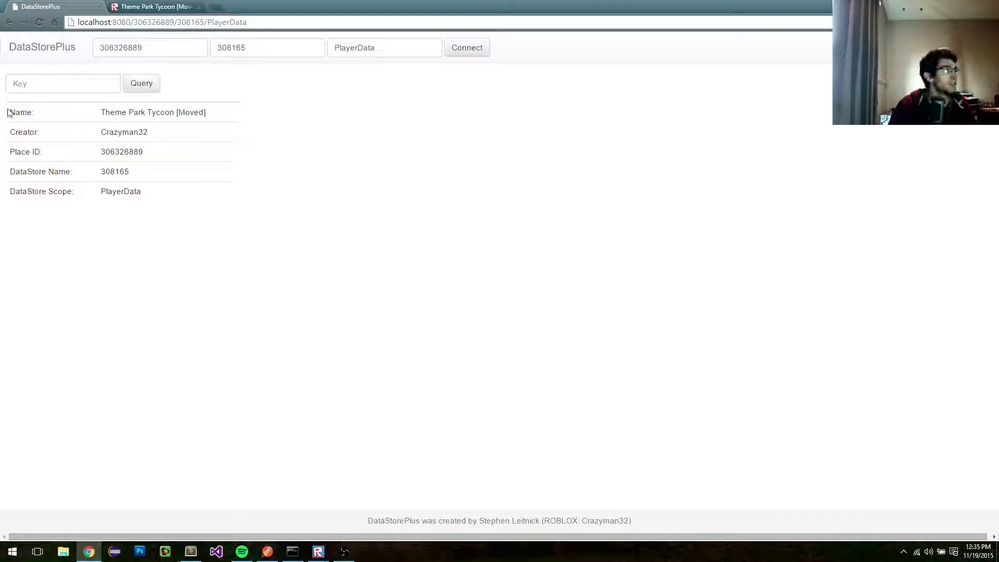
drag(10, 111, 228, 120)
click(228, 120)
drag(107, 115, 204, 112)
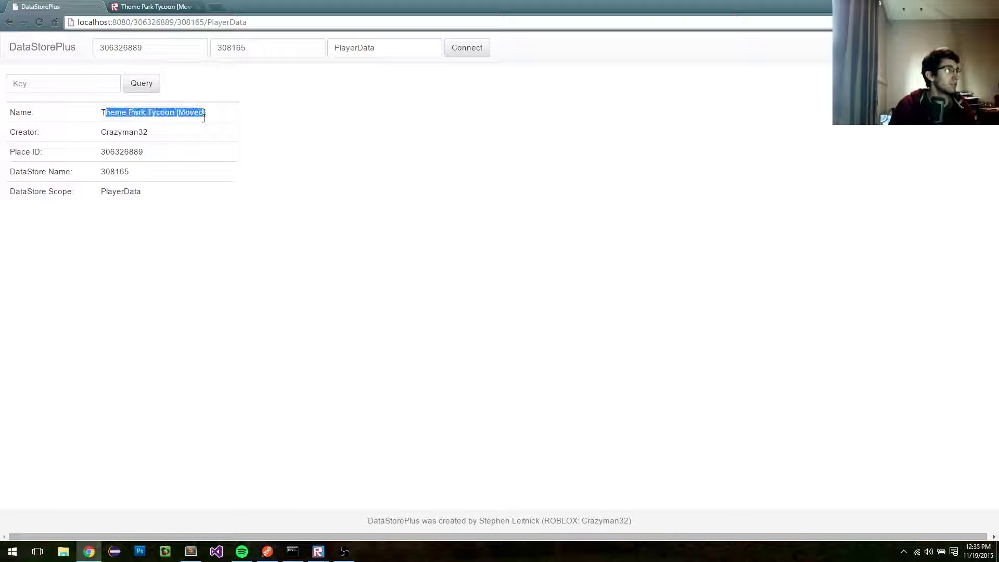
double_click(140, 131)
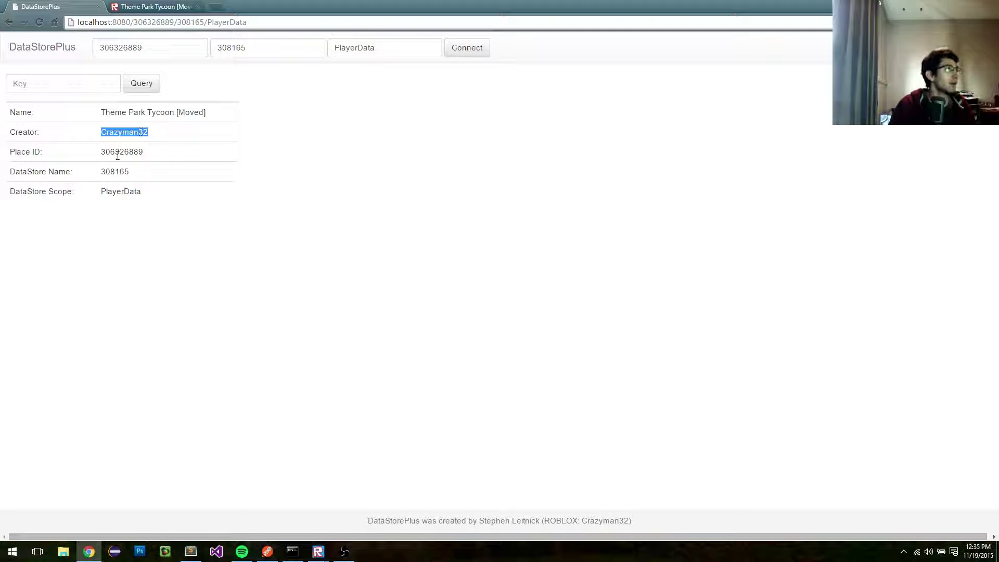
click(210, 183)
click(68, 83)
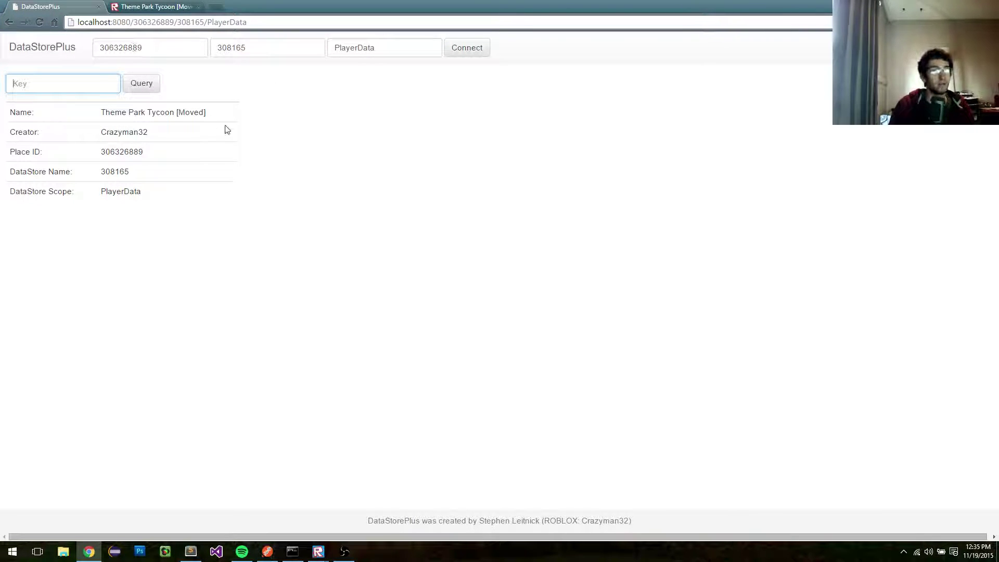
click(58, 86)
key(Escape)
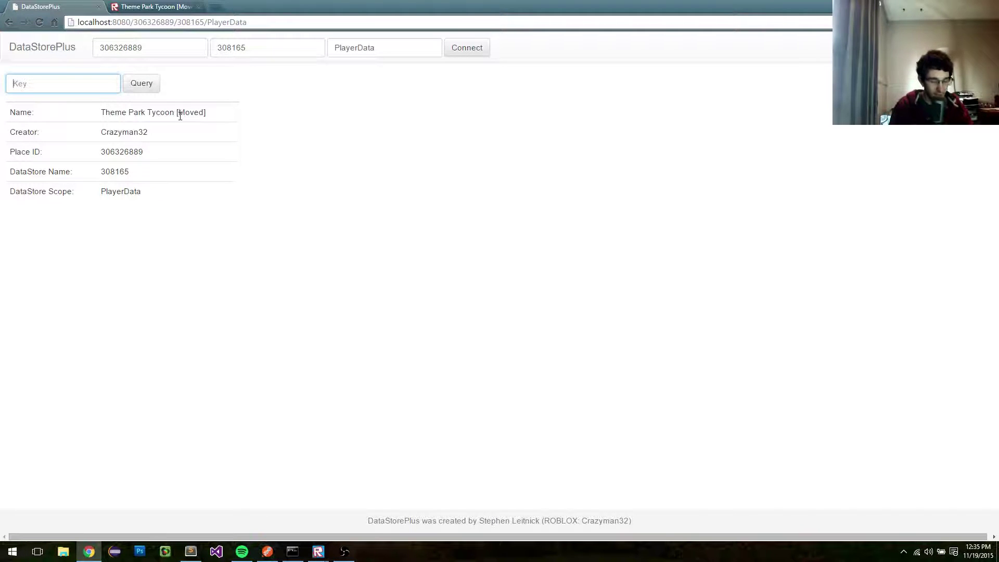
text(parks)
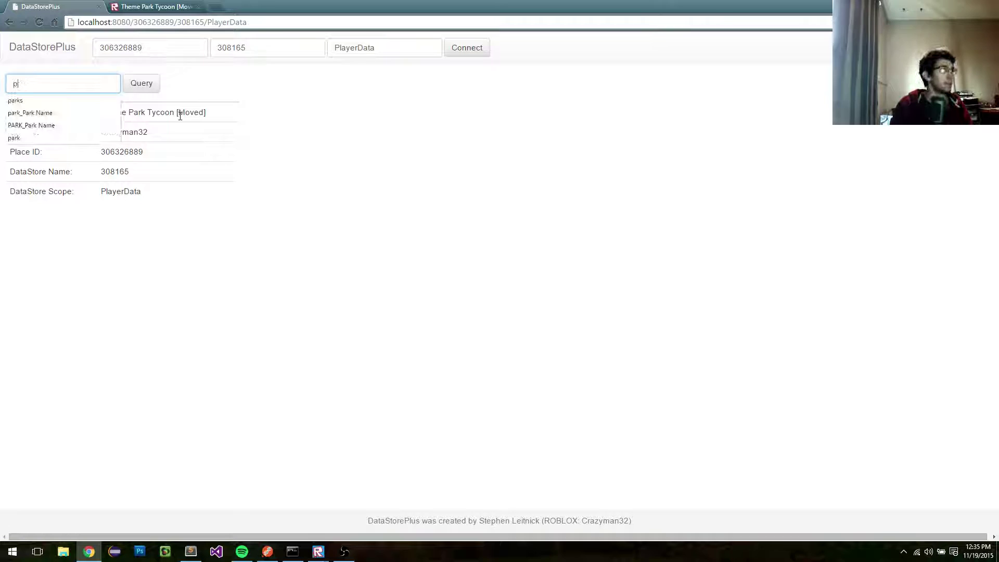
click(180, 114)
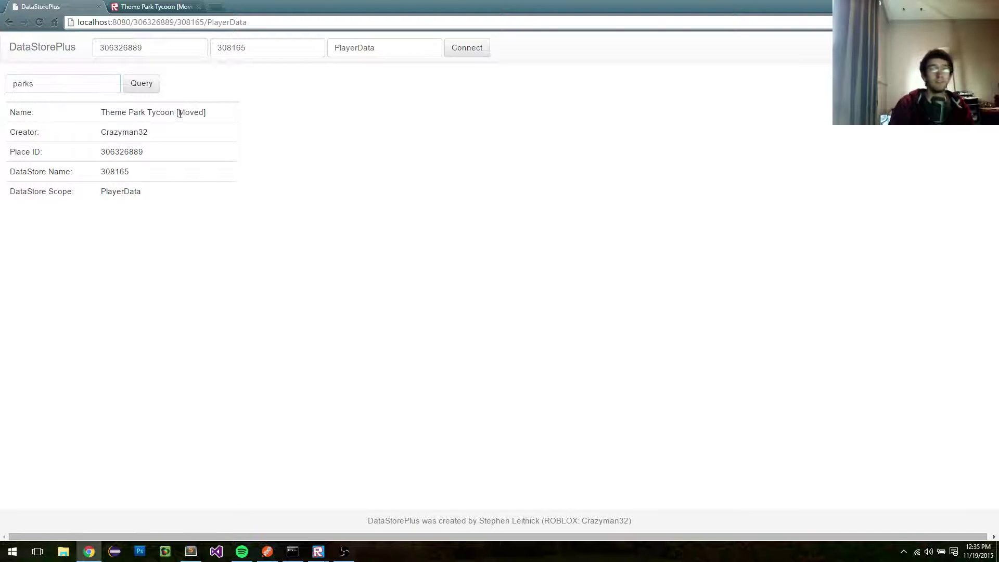
click(150, 91)
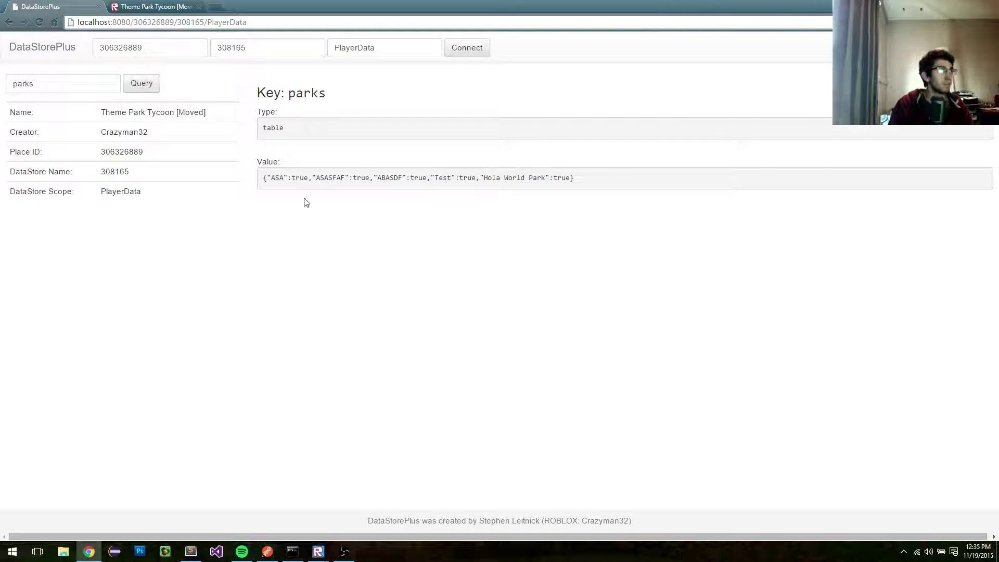
drag(259, 182, 638, 189)
click(517, 201)
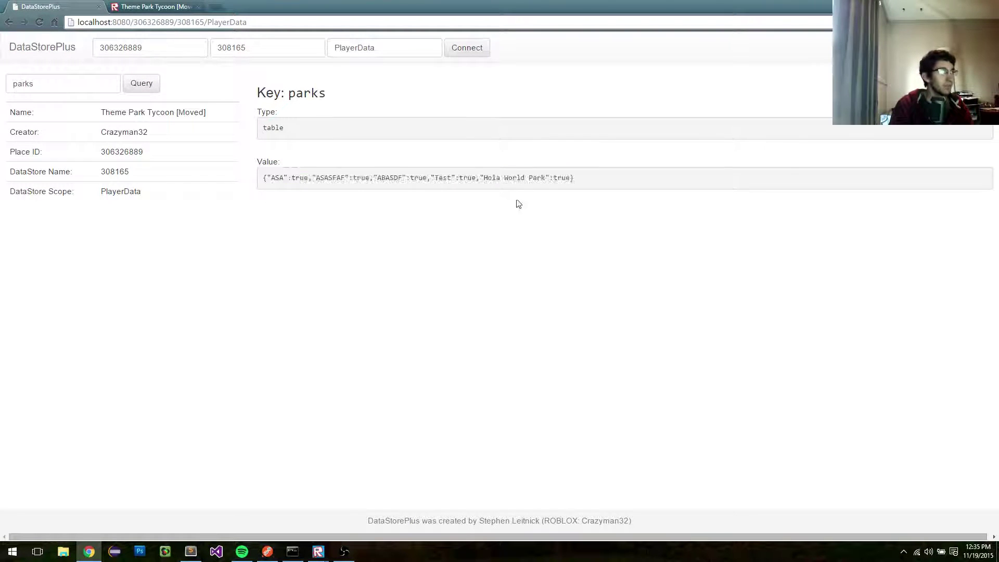
double_click(271, 128)
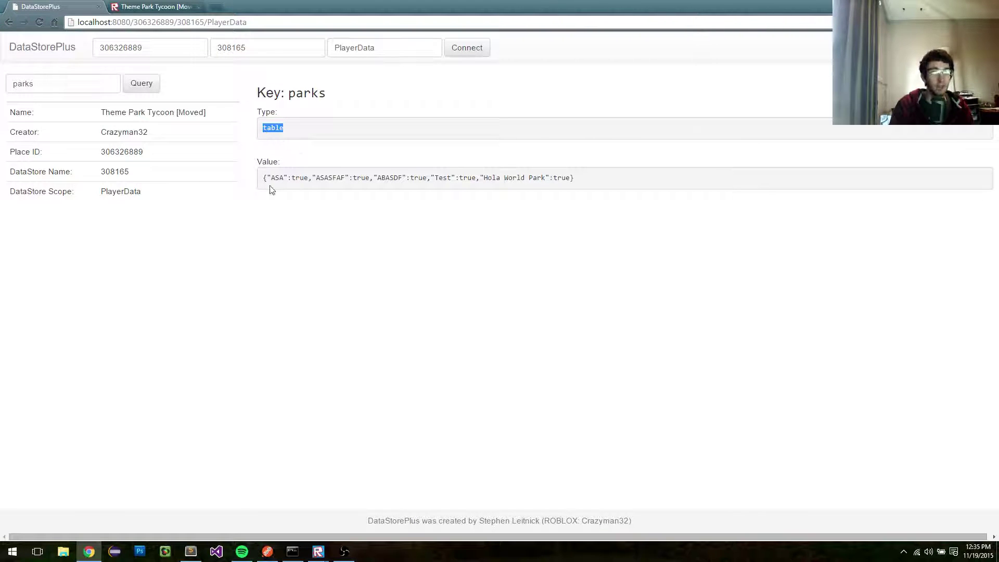
drag(264, 178, 612, 172)
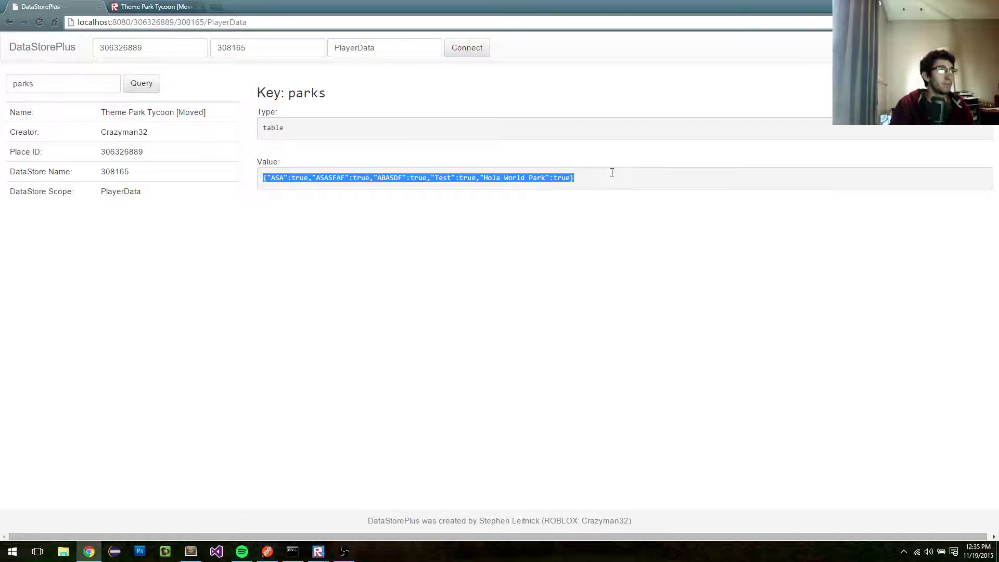
click(374, 199)
drag(267, 178, 573, 177)
click(571, 175)
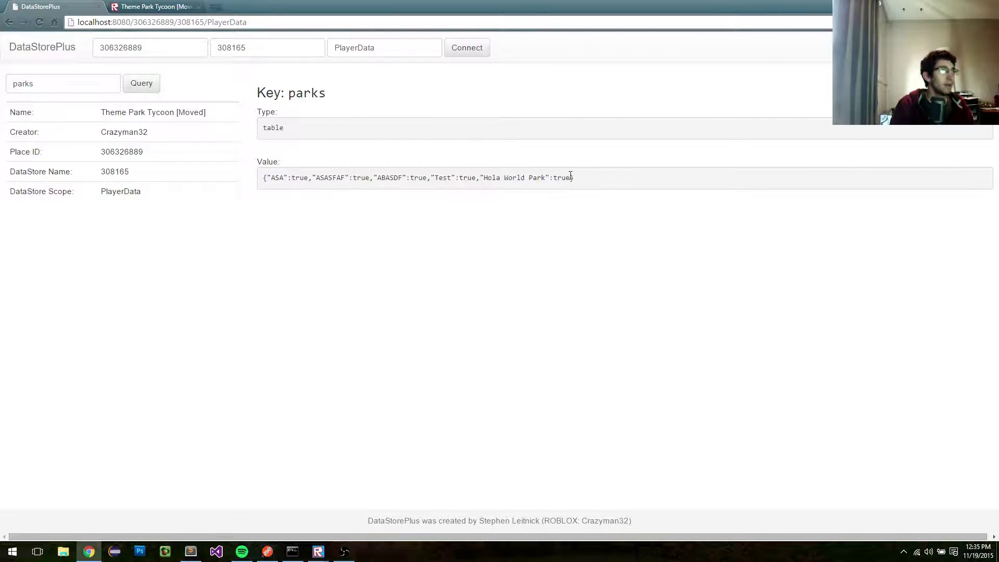
drag(261, 177, 703, 205)
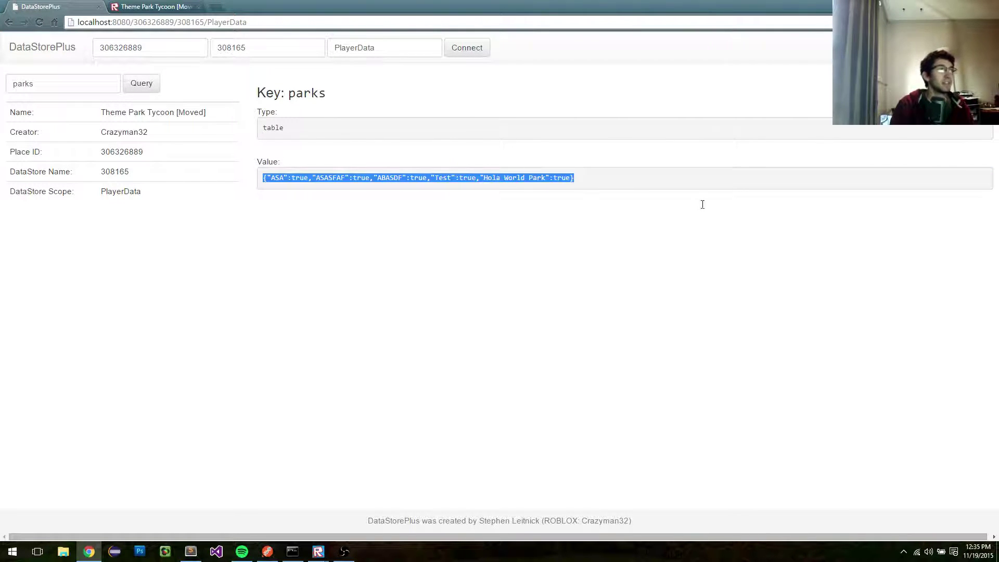
click(630, 193)
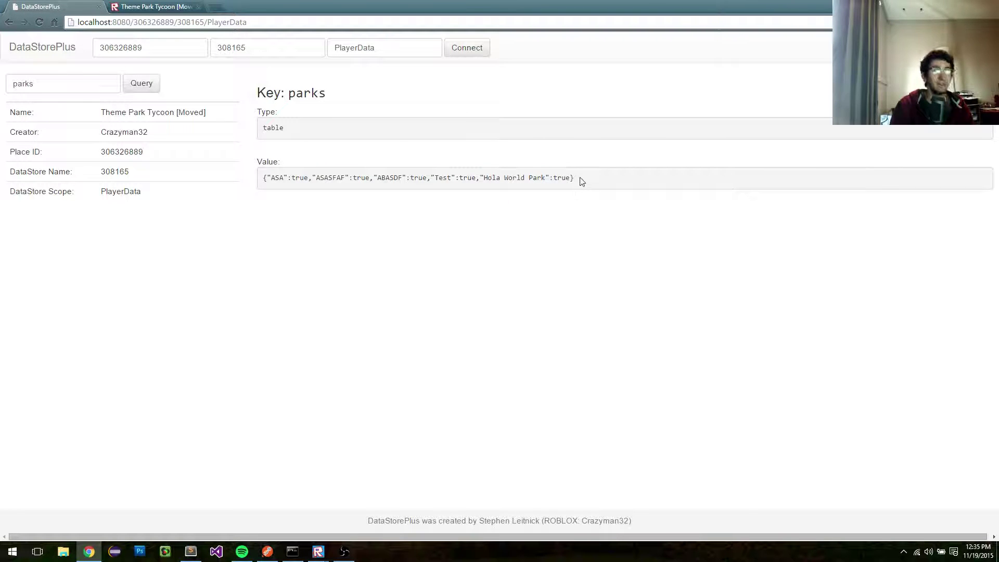
drag(578, 178, 288, 182)
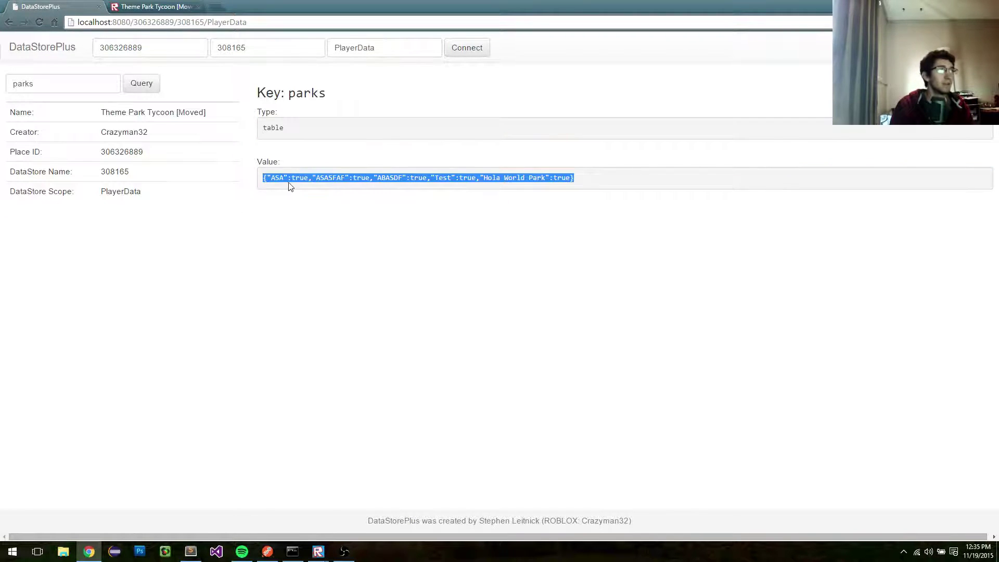
click(289, 183)
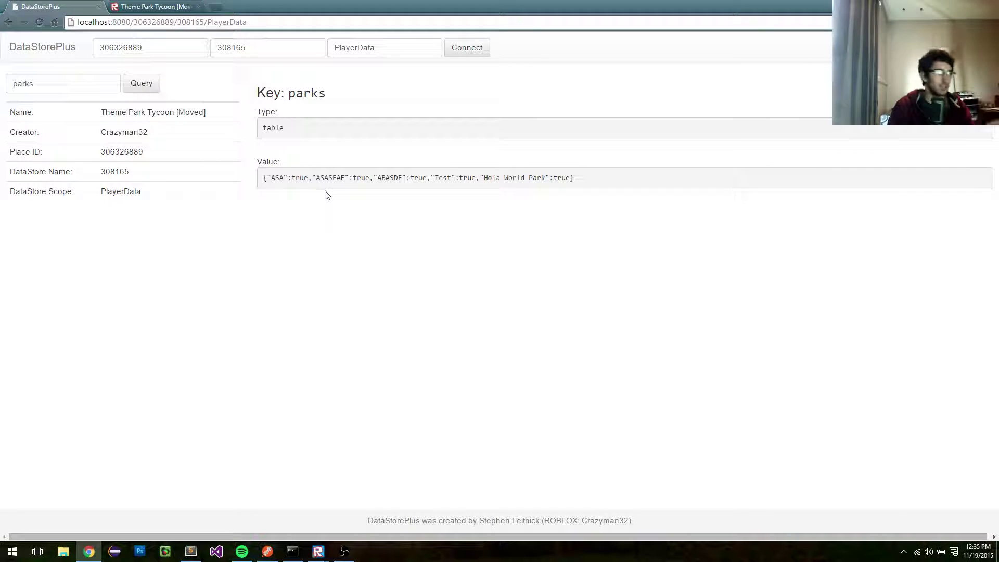
double_click(281, 177)
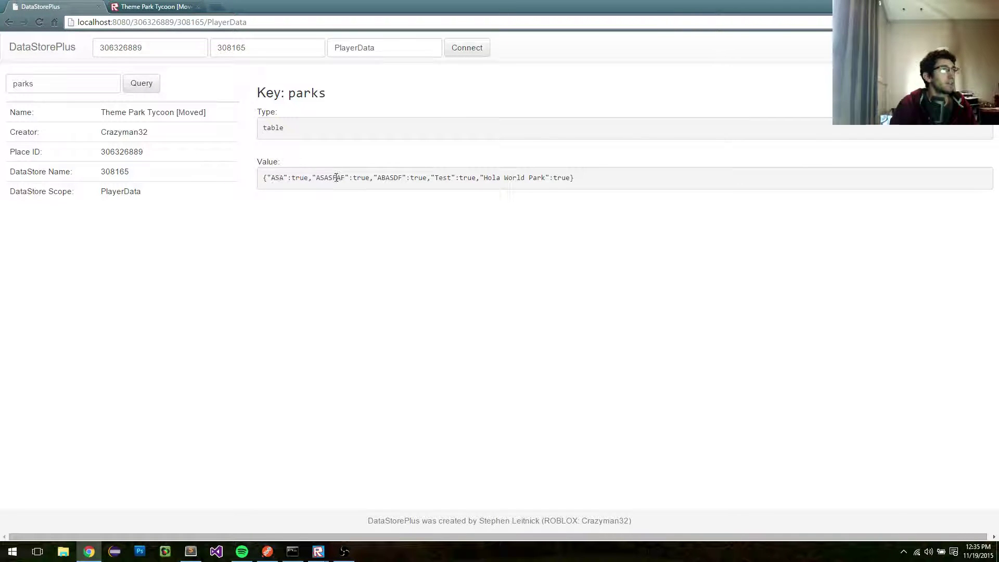
double_click(335, 178)
double_click(390, 177)
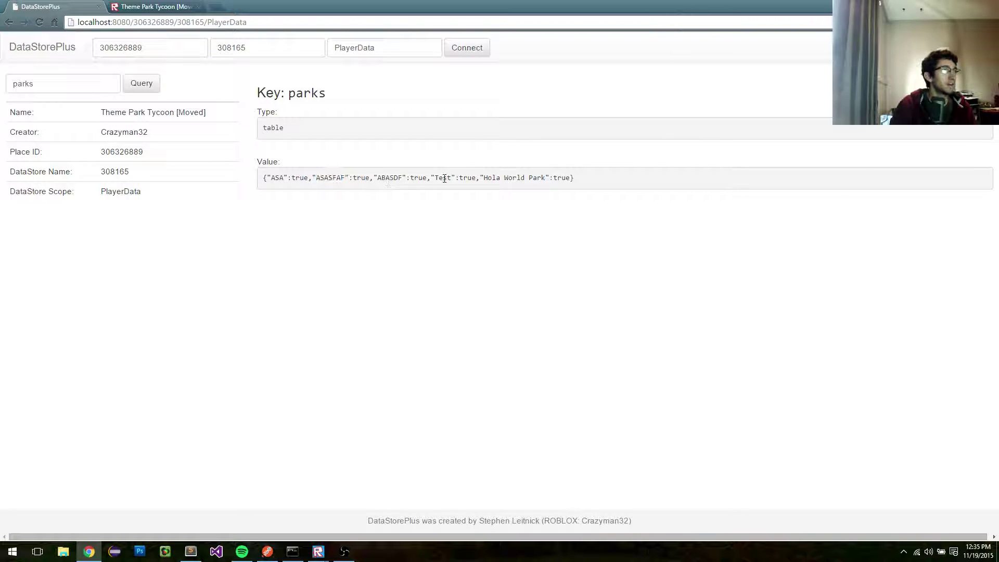
double_click(443, 178)
drag(483, 178, 543, 184)
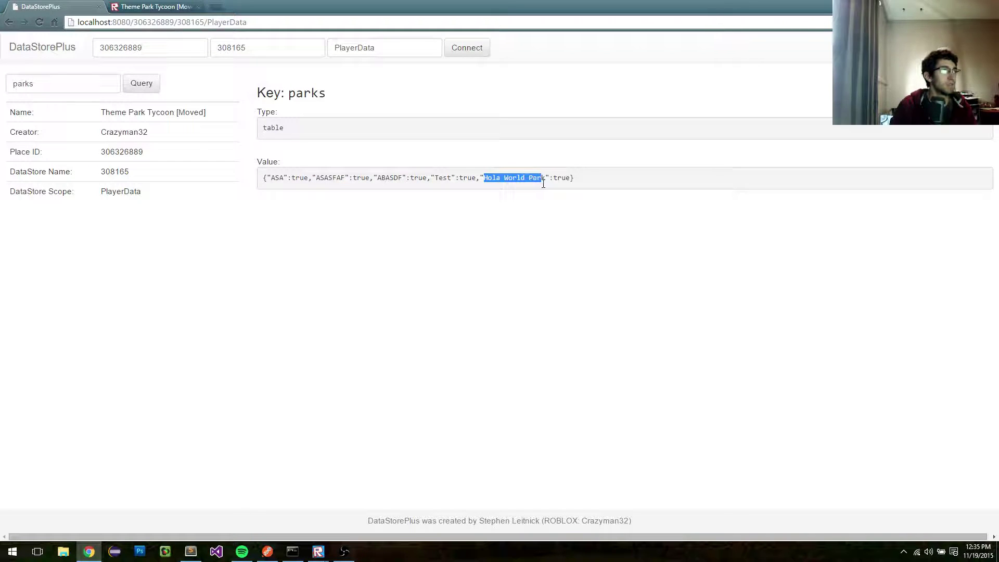
double_click(441, 178)
double_click(390, 177)
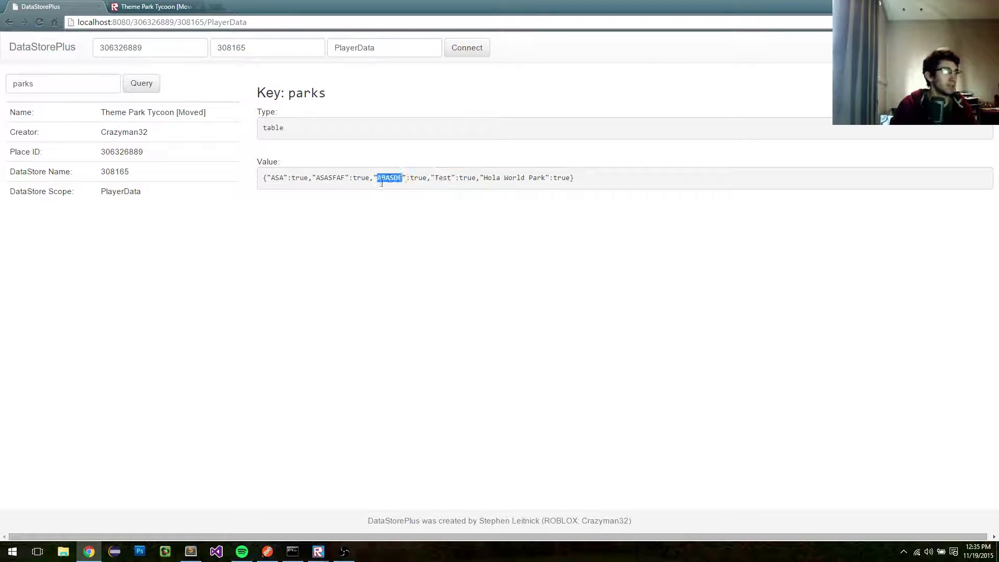
double_click(330, 177)
double_click(274, 177)
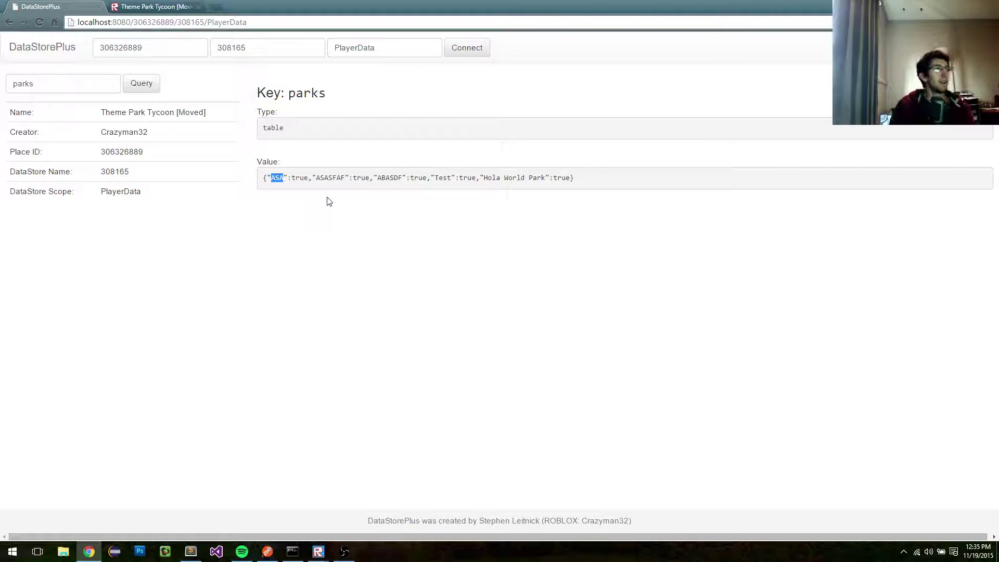
click(383, 177)
Step: Replace the key 'parks' with PARK_Test and run the query
click(52, 78)
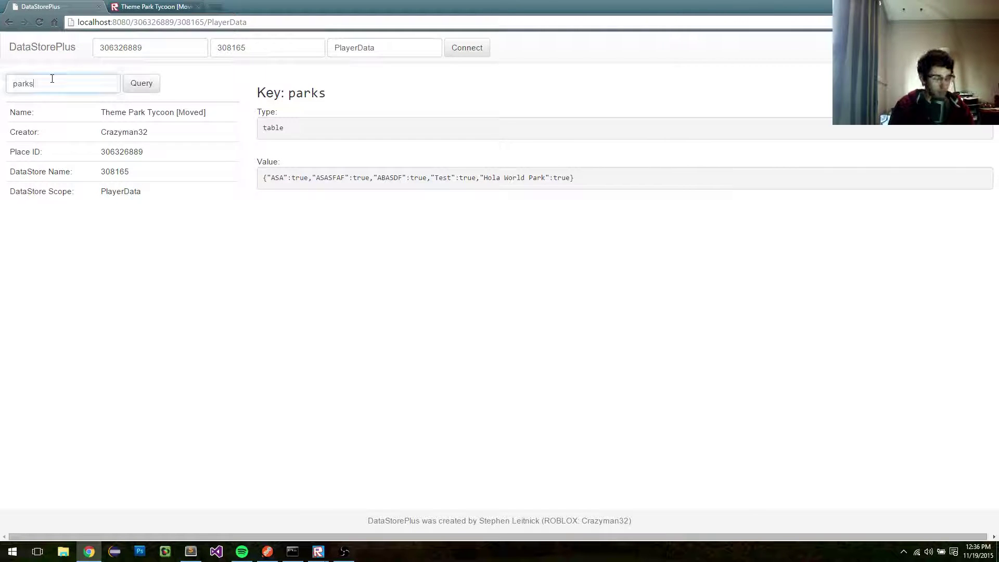
double_click(89, 86)
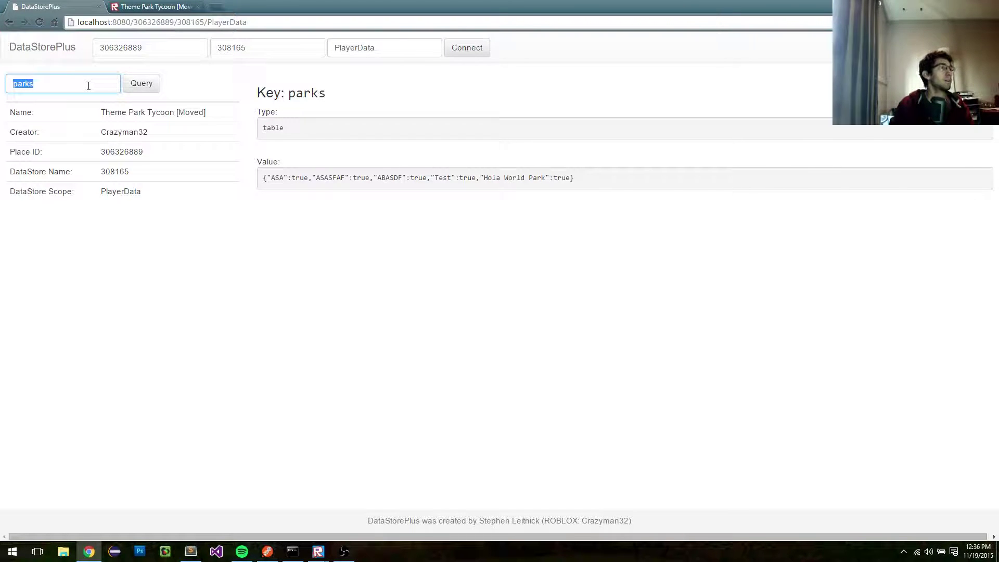
text(PARK_)
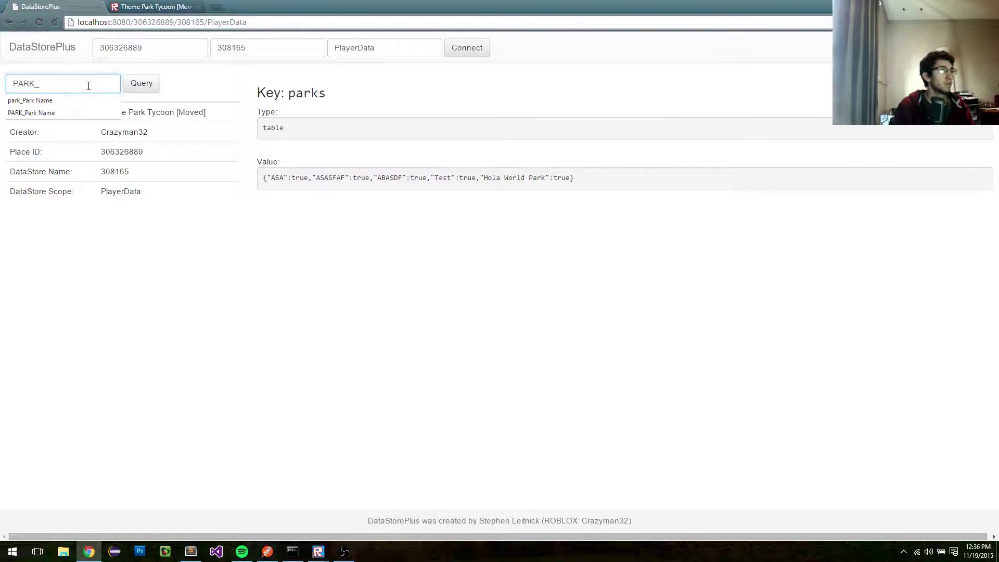
text(True)
key(BackSpace)
key(BackSpace)
key(BackSpace)
text(est)
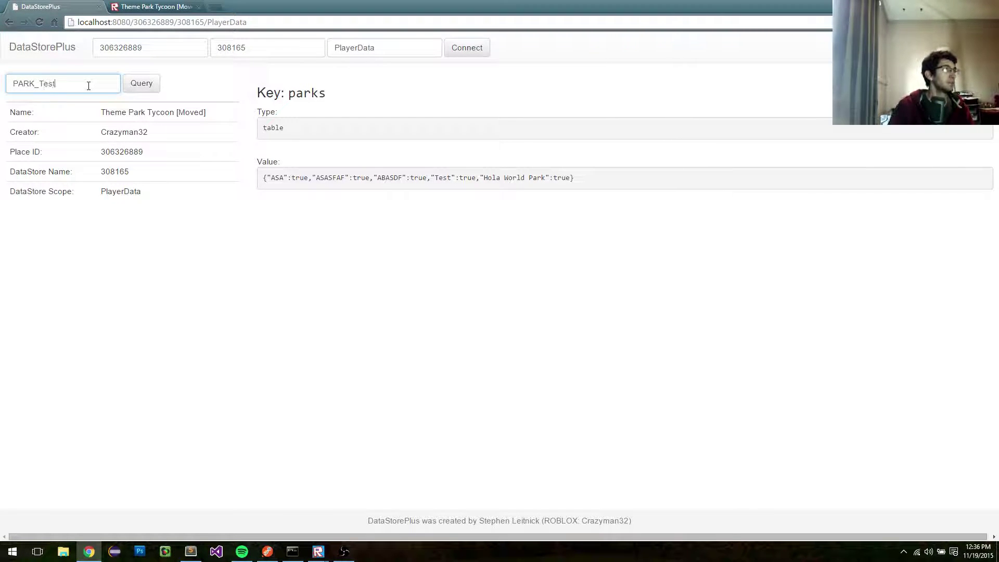
click(139, 86)
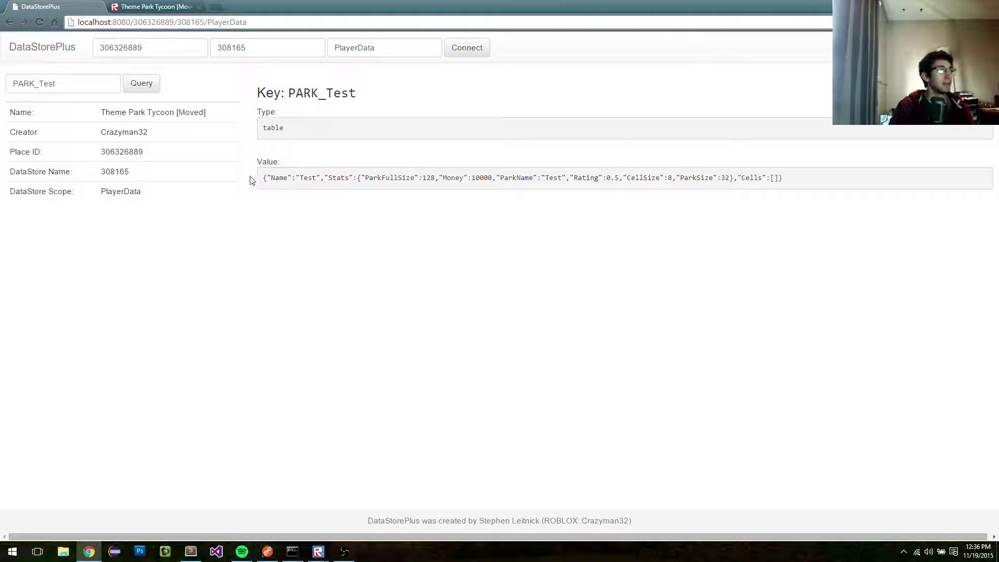
Step: Inspect the returned PARK_Test JSON, highlighting Money 10000 and the empty Cells list
drag(264, 179, 800, 193)
click(800, 193)
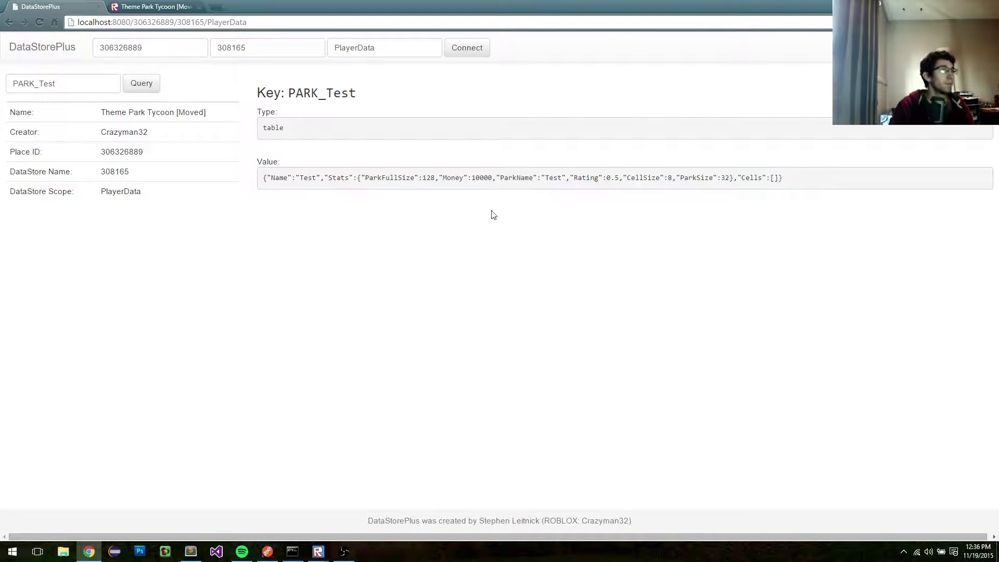
double_click(481, 177)
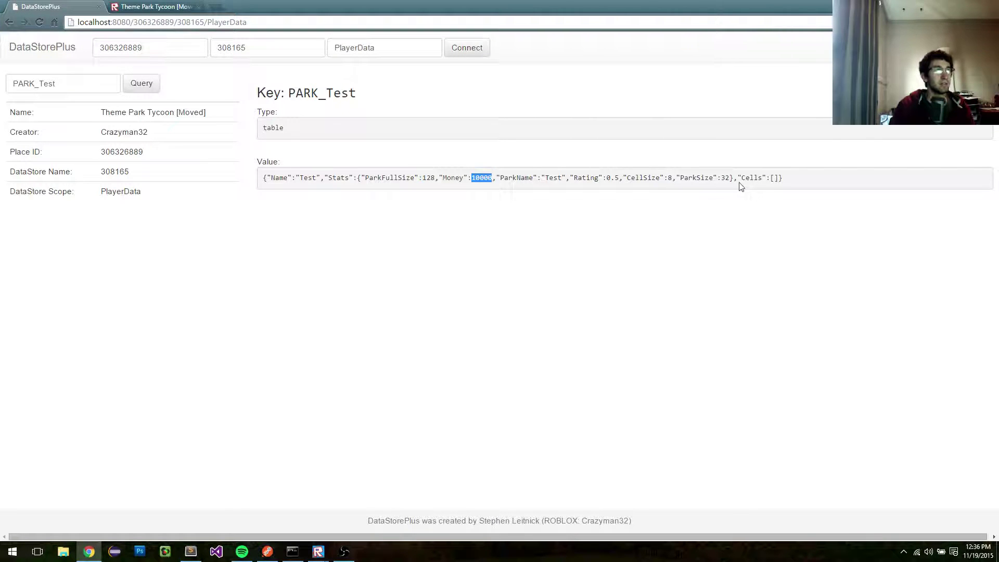
drag(747, 178, 783, 178)
click(287, 163)
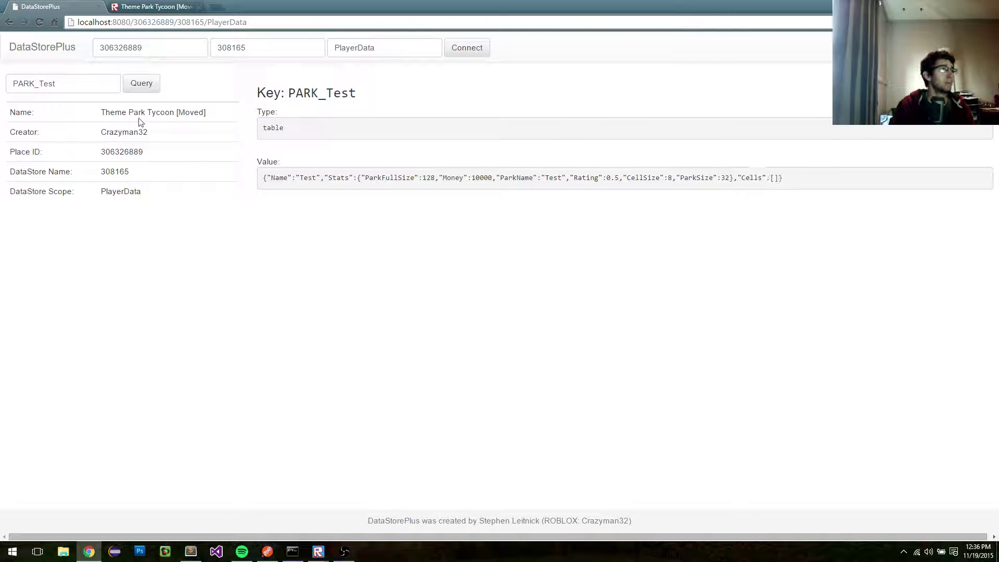
Step: Empty the Key box and query again to clear the results
double_click(89, 85)
key(BackSpace)
click(141, 83)
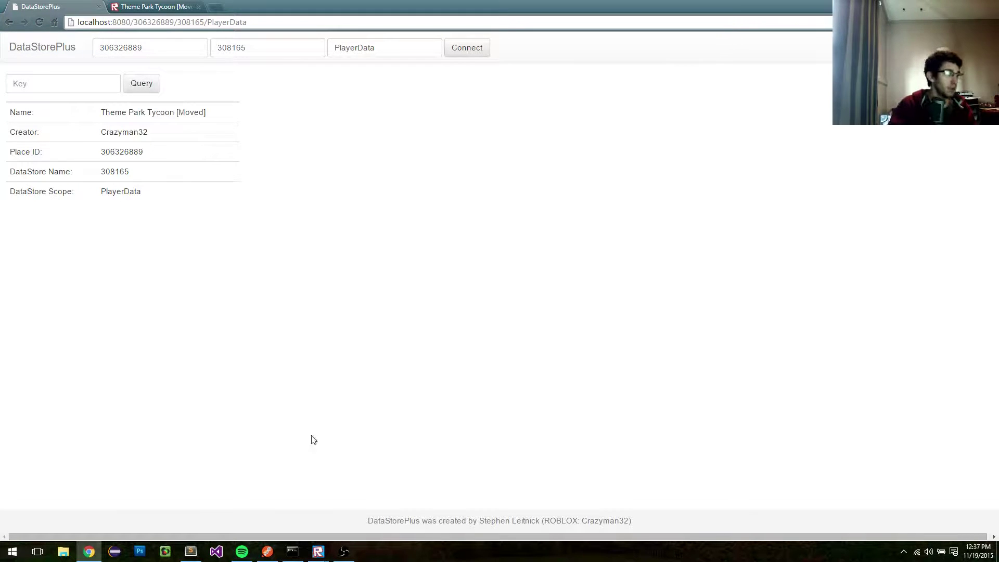
click(194, 556)
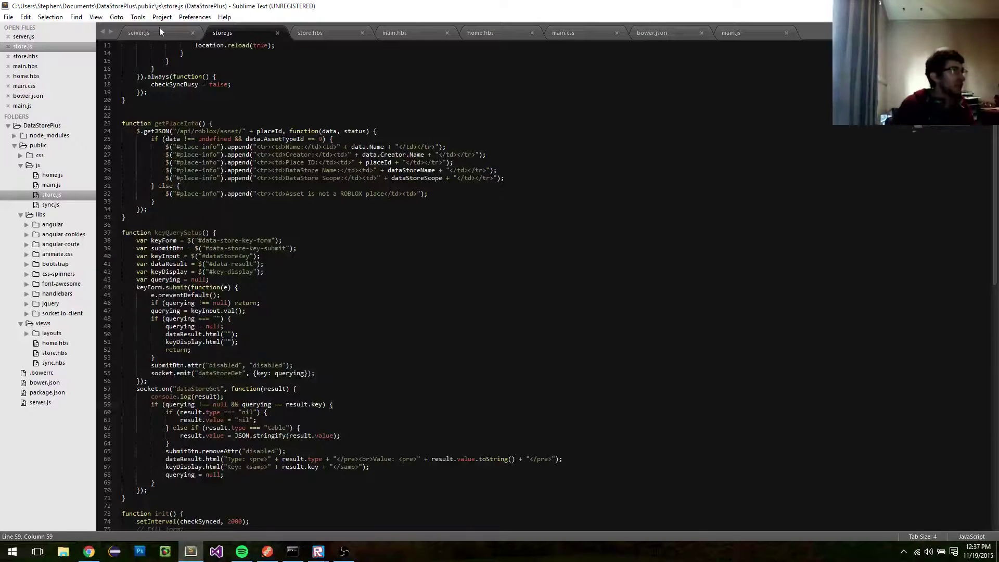
Step: Skim server.js, glance at the DataStorePlus web page, then return to the code editor
click(161, 33)
scroll(265, 189, up, 5)
scroll(265, 188, down, 9)
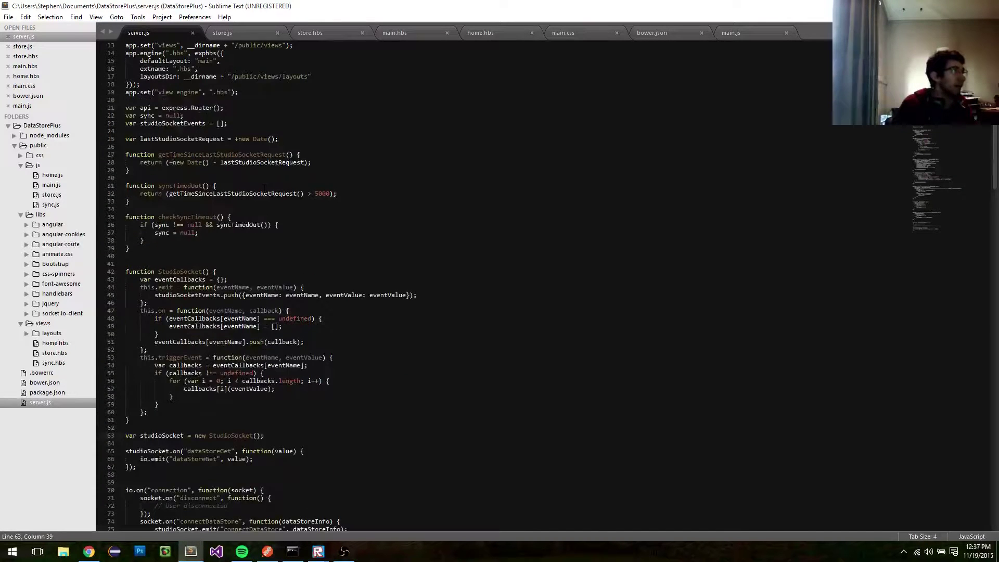
scroll(264, 188, down, 2)
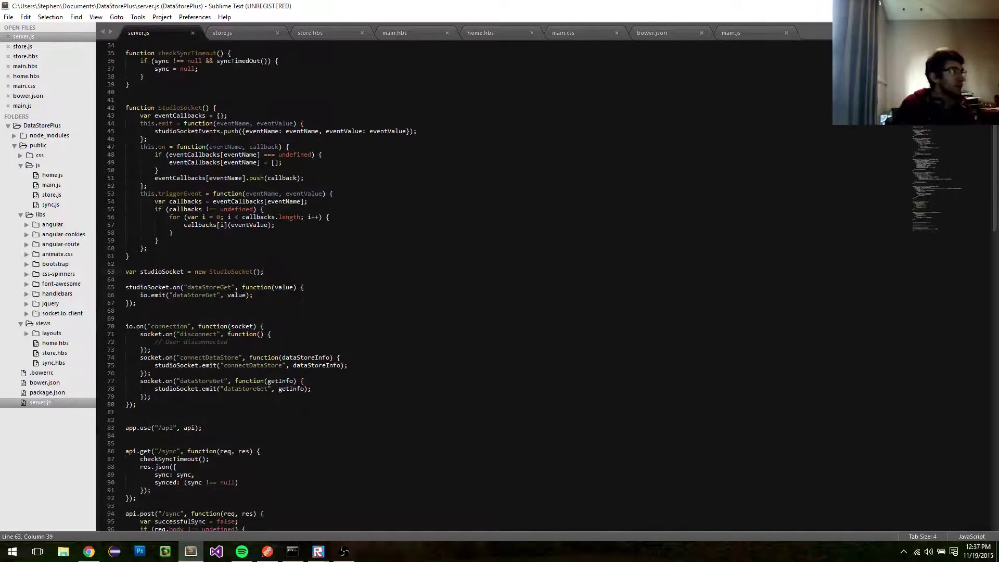
click(89, 551)
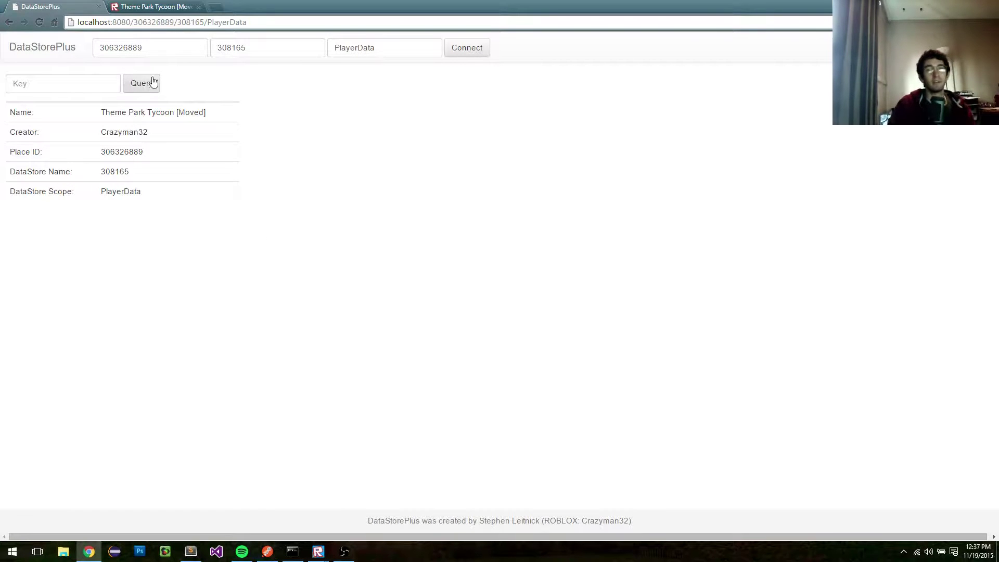
click(191, 551)
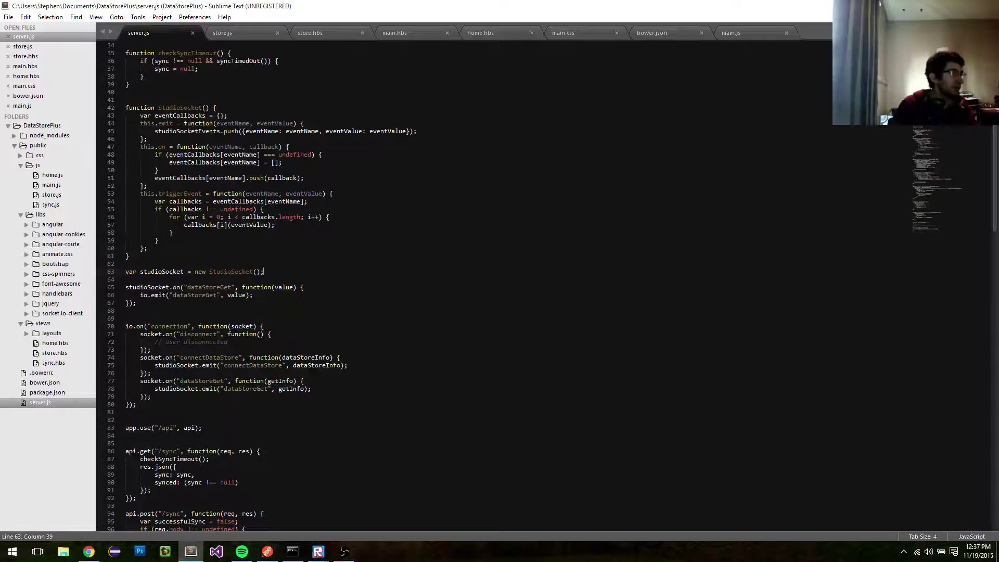
Step: In store.js, highlight the submit handler (lines 44–55), dataStoreGet, querying, and lines 54–55, then open server.js
click(239, 34)
scroll(468, 286, down, 5)
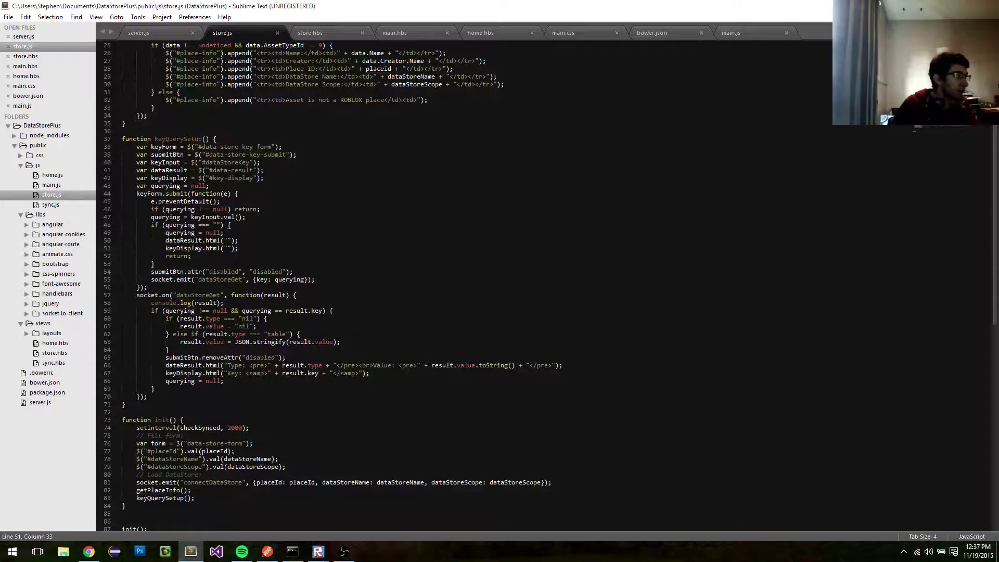
scroll(468, 287, up, 2)
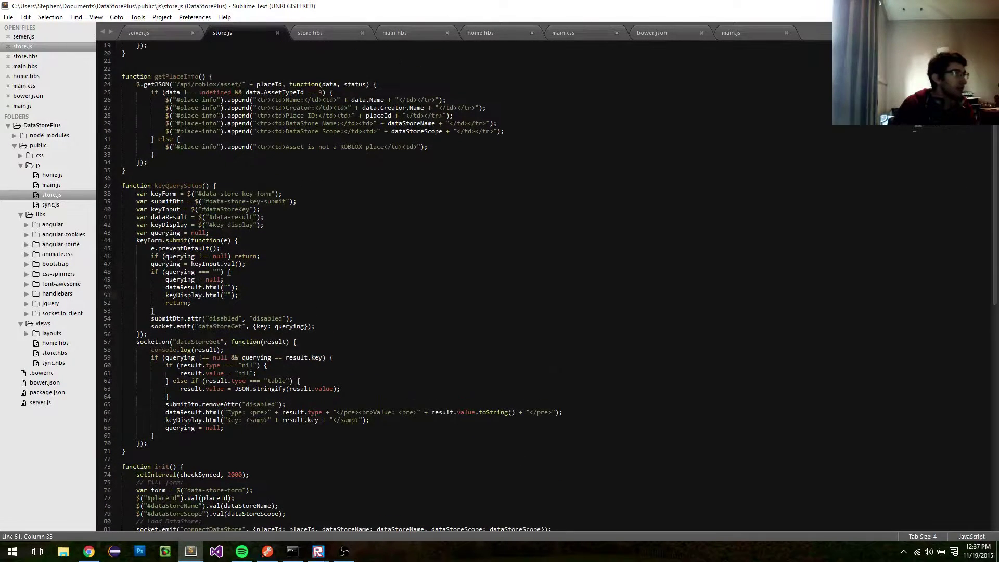
drag(136, 240, 153, 327)
click(316, 326)
double_click(214, 326)
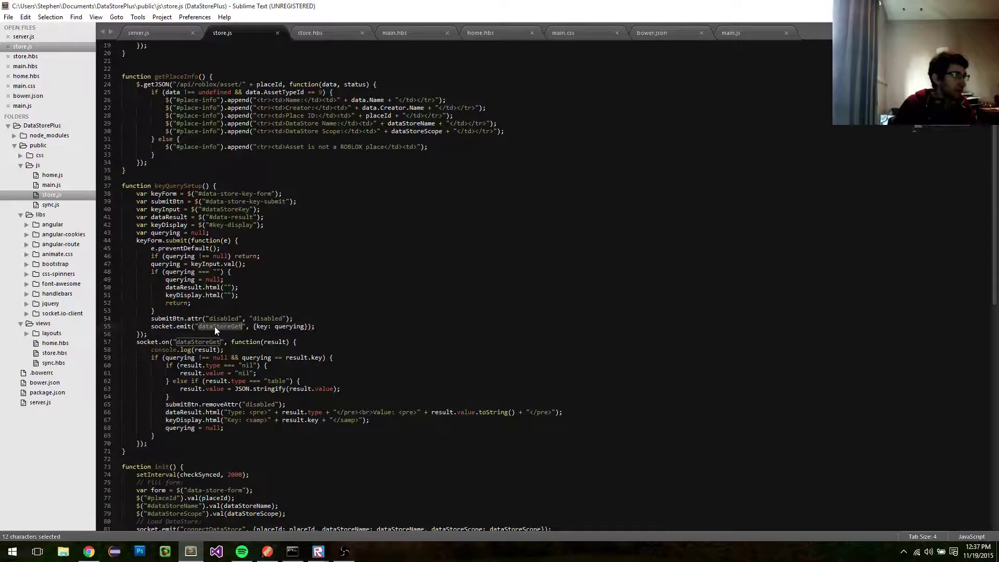
double_click(289, 326)
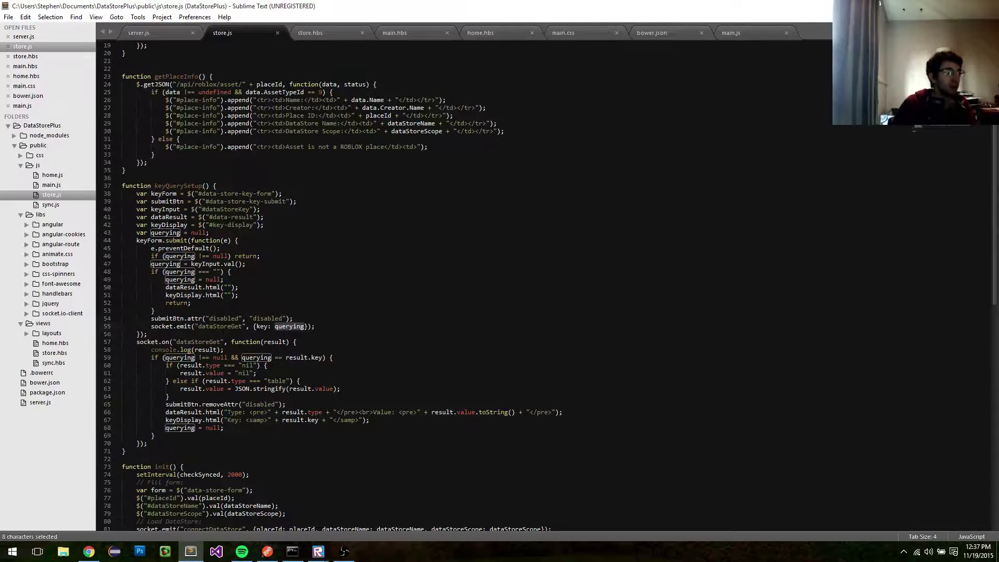
click(151, 326)
drag(151, 327, 314, 327)
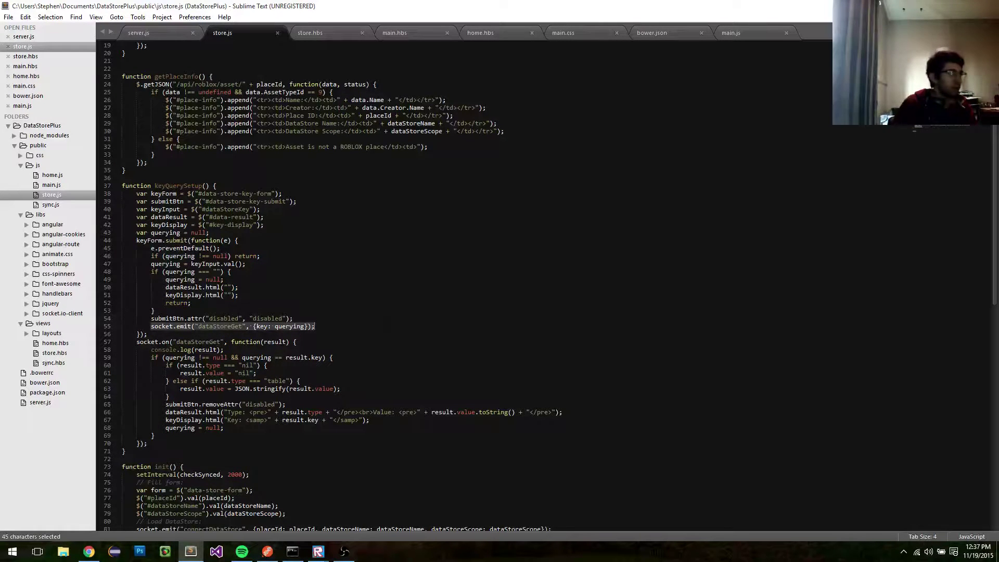
click(165, 33)
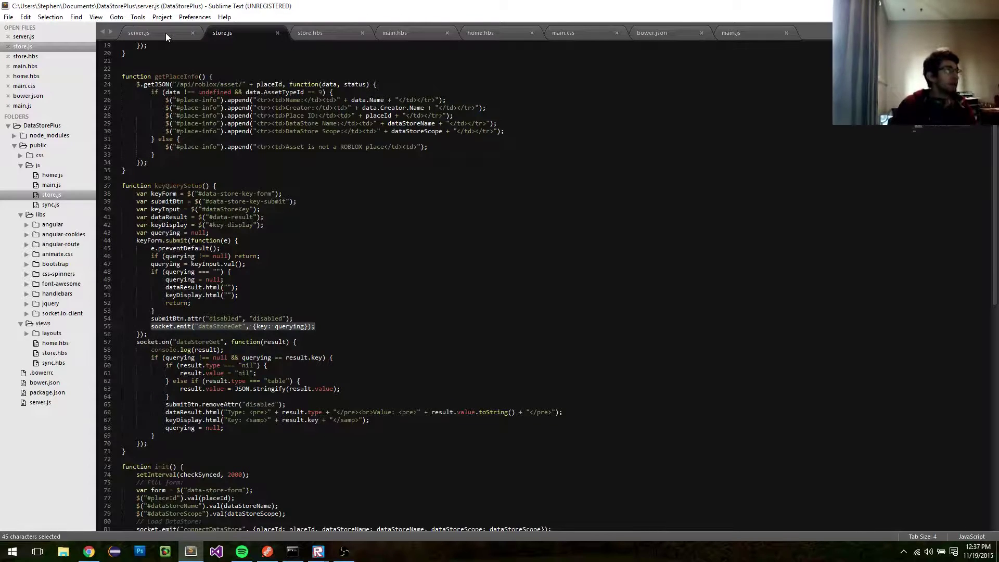
scroll(463, 287, up, 2)
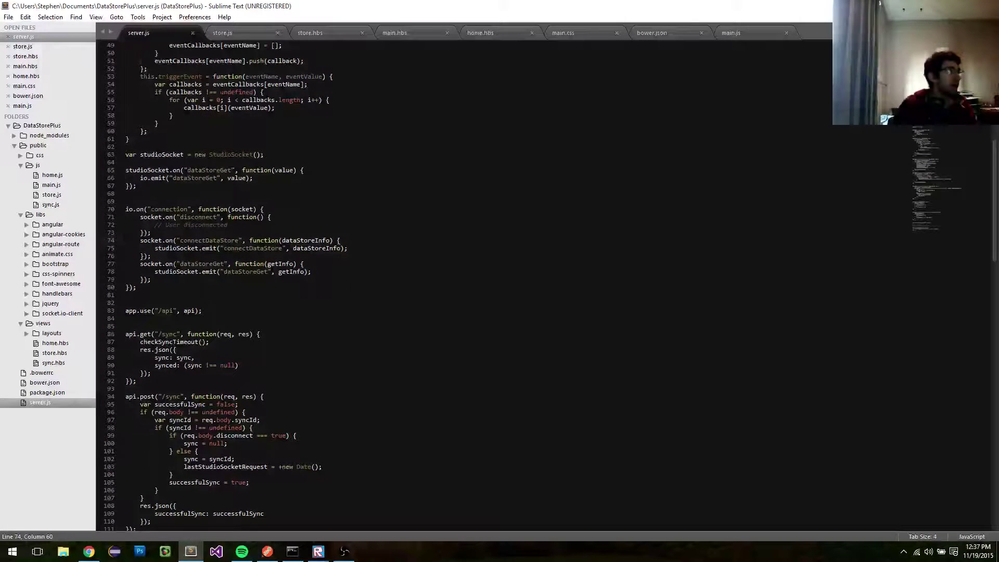
double_click(202, 264)
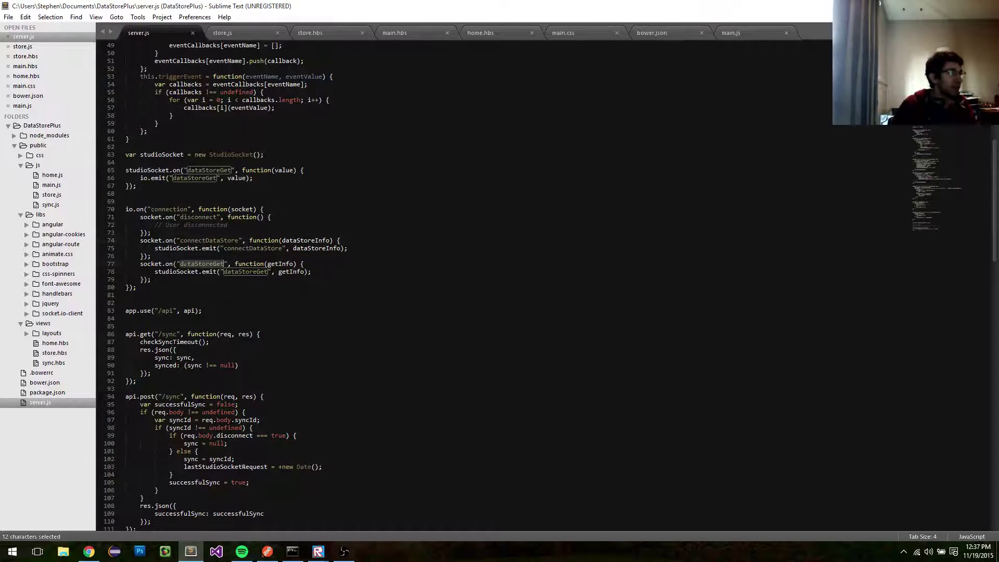
drag(140, 263, 348, 268)
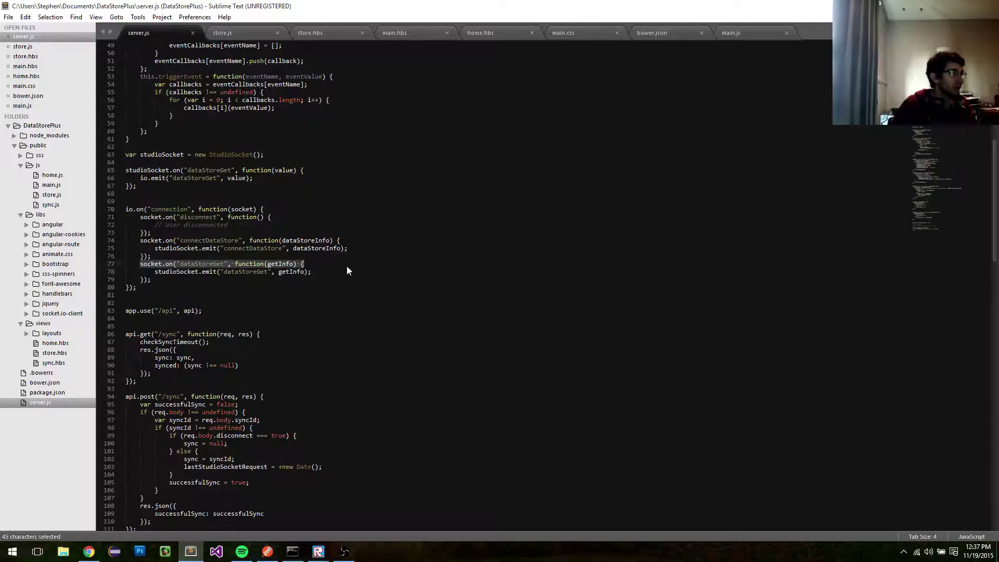
double_click(195, 267)
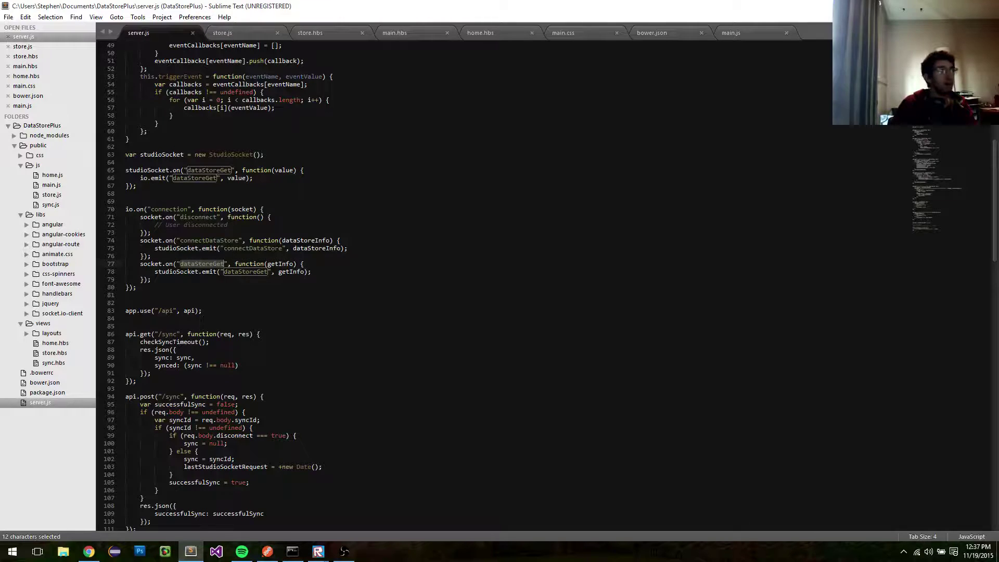
drag(311, 272, 154, 271)
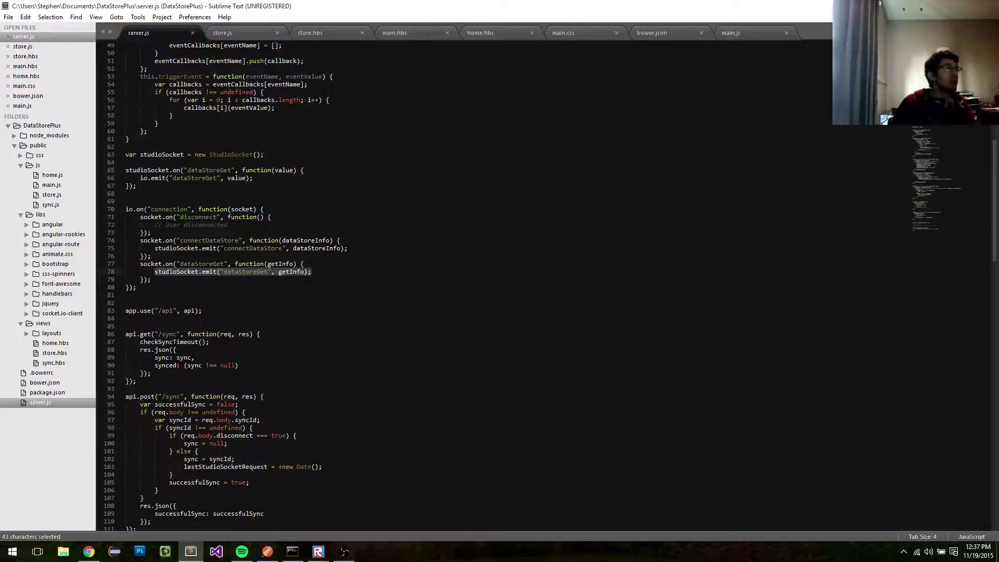
double_click(167, 271)
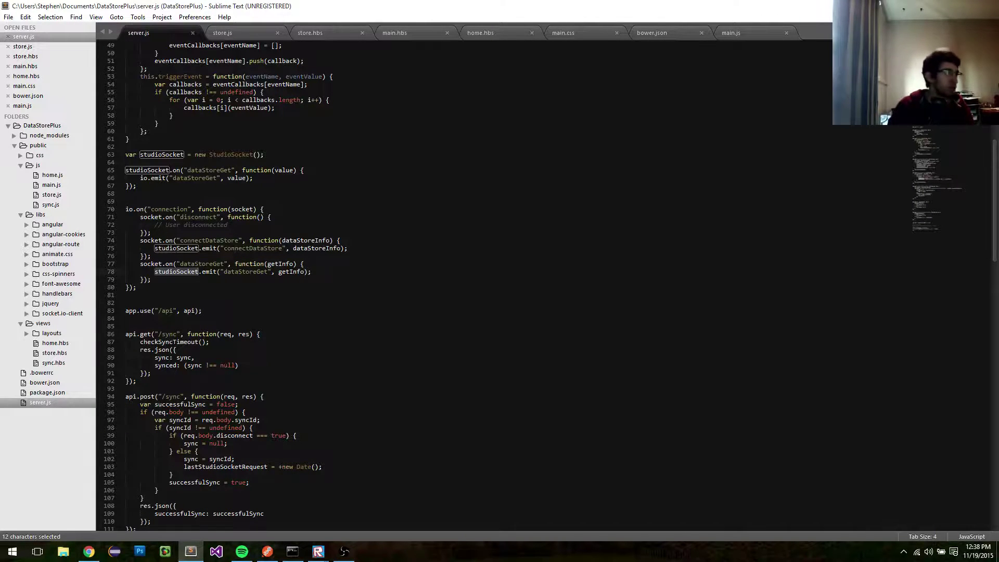
click(126, 326)
mouse_move(318, 552)
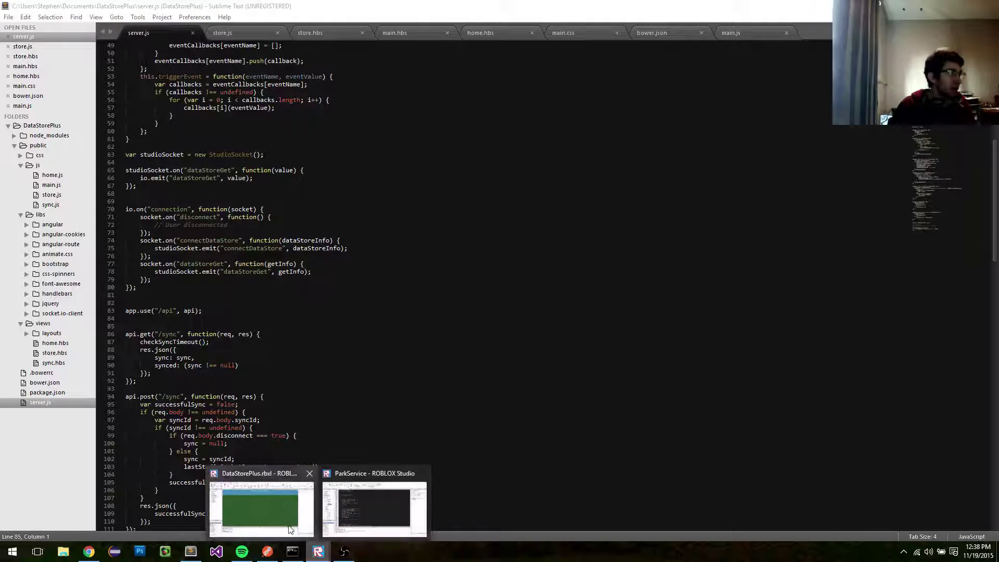
Step: Open the DataStorePlus script under ServerStorage > DataStorePlus in Roblox Studio and scroll to its handlers
click(264, 508)
click(5, 161)
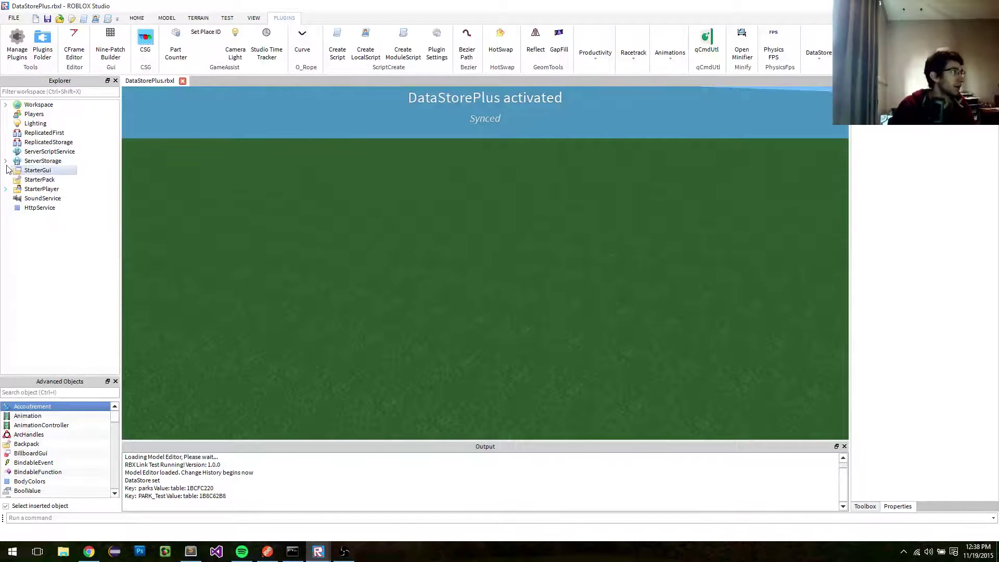
click(16, 171)
double_click(51, 179)
click(26, 179)
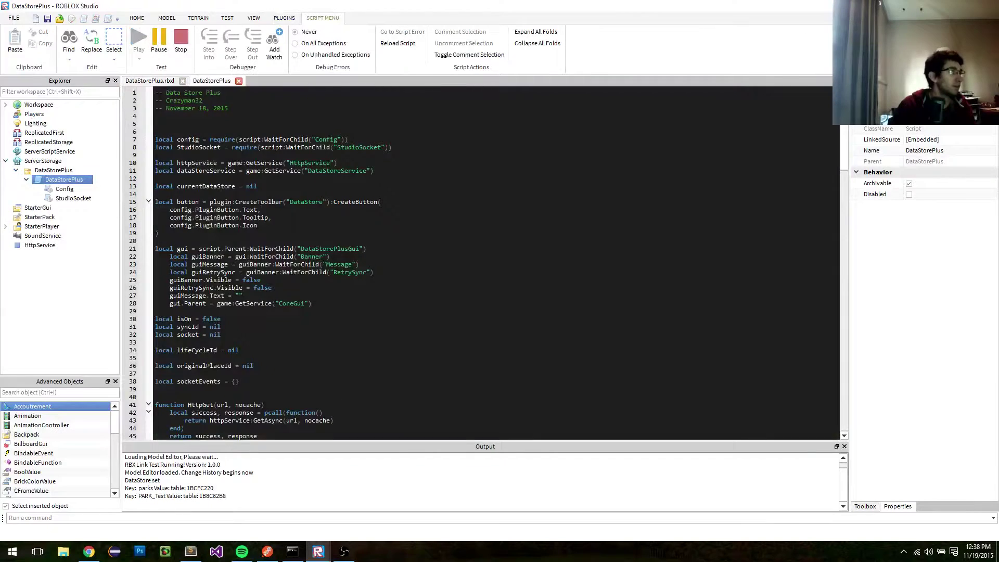
scroll(469, 260, down, 20)
scroll(468, 260, down, 6)
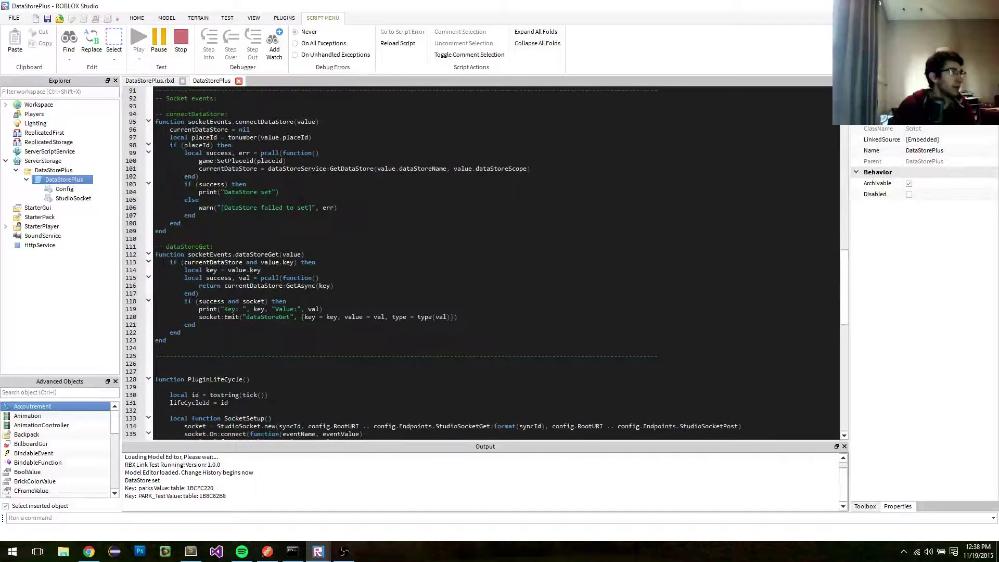
Step: Highlight the dataStoreGet handler's key check, key read, GetAsync call and Emit back (lines 113–120)
double_click(259, 255)
drag(184, 262, 313, 262)
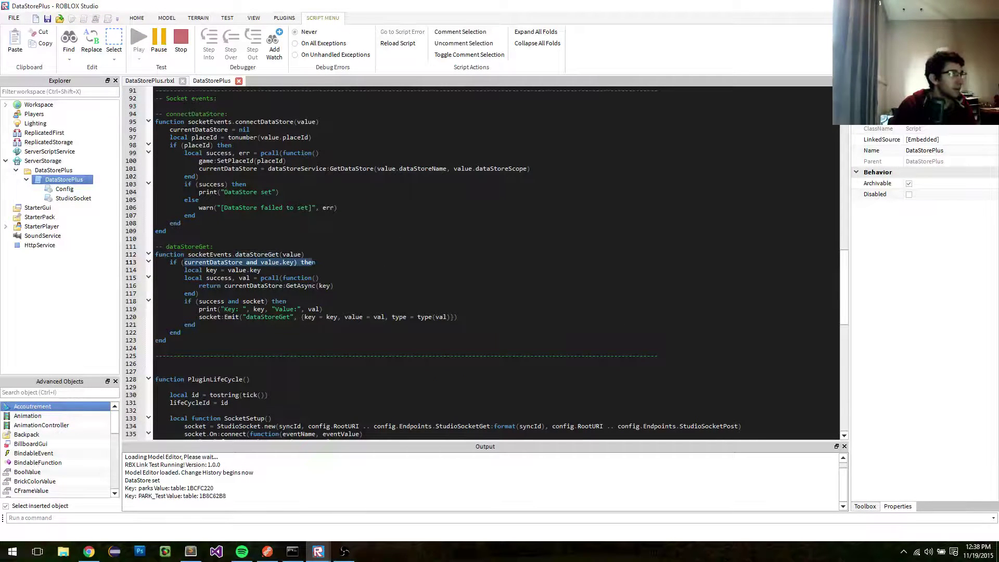
click(329, 250)
click(243, 270)
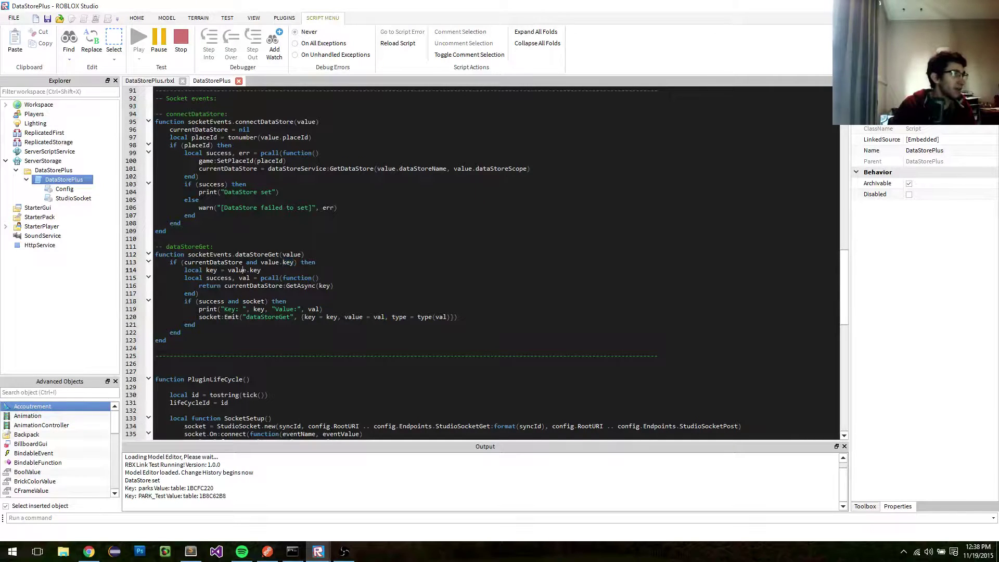
drag(219, 286, 354, 285)
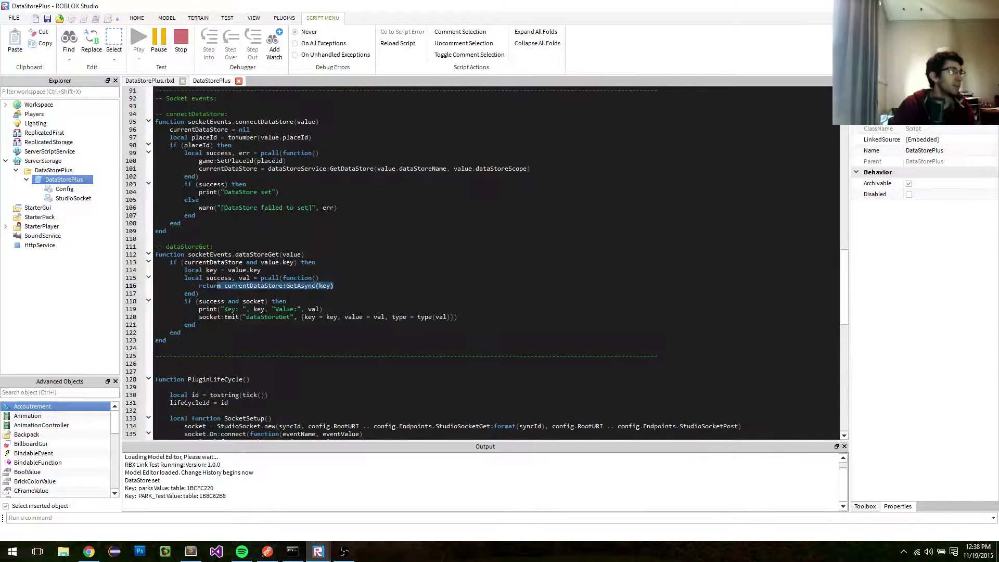
drag(199, 317, 457, 325)
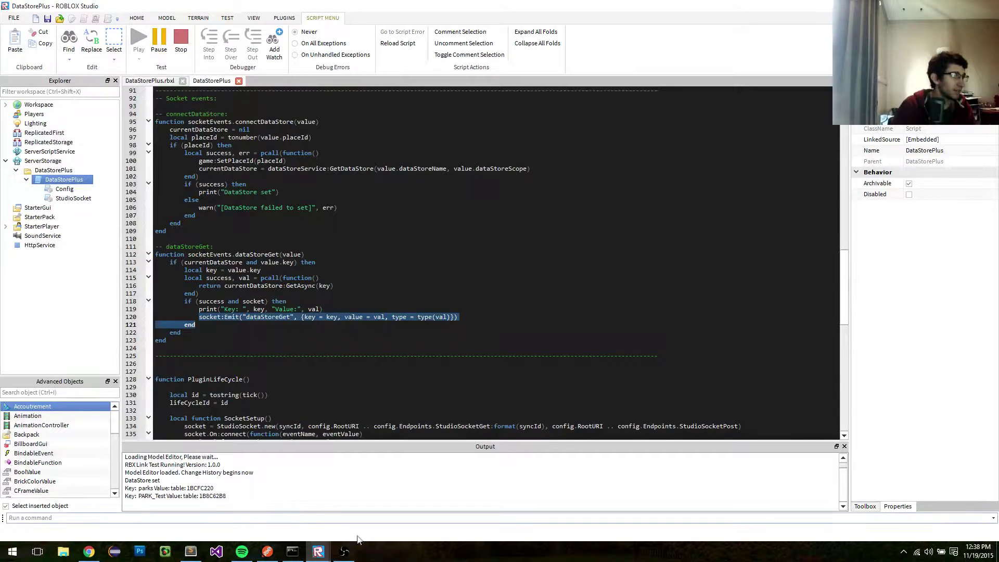
Step: In server.js, point out the studioSocket dataStoreGet listener (line 65) and its io.emit relay (line 66)
click(191, 551)
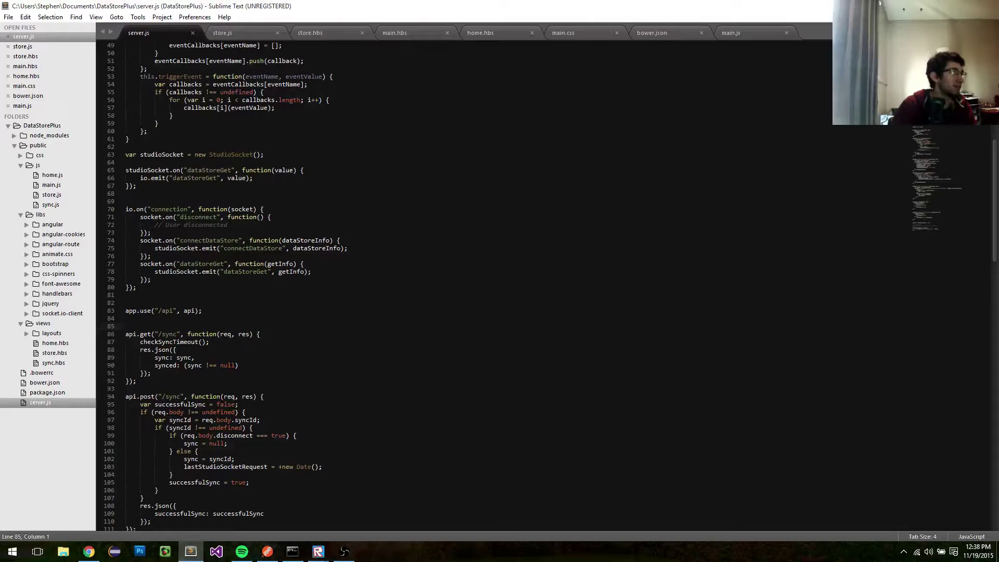
drag(253, 178, 125, 170)
scroll(208, 209, up, 3)
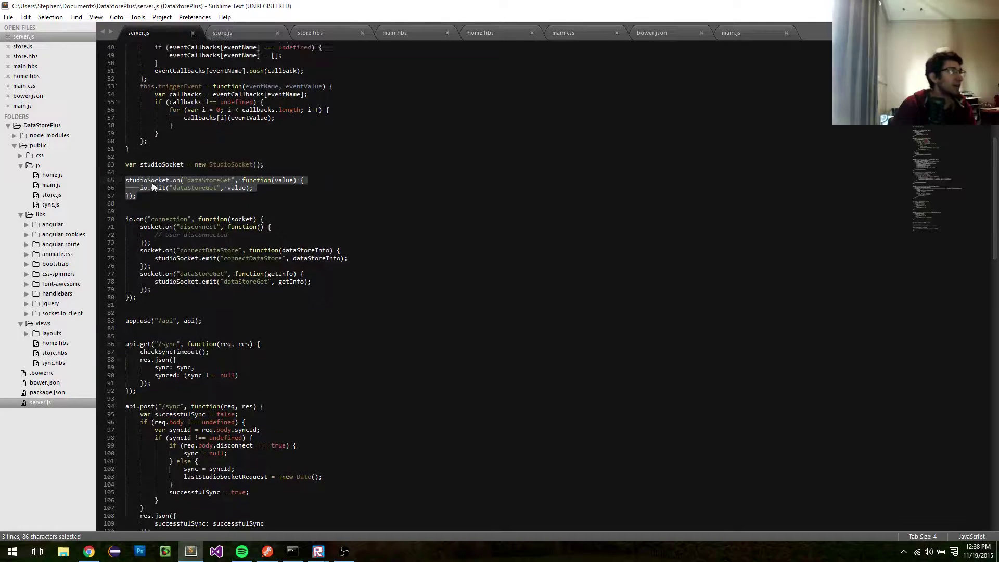
click(187, 240)
drag(140, 249, 297, 253)
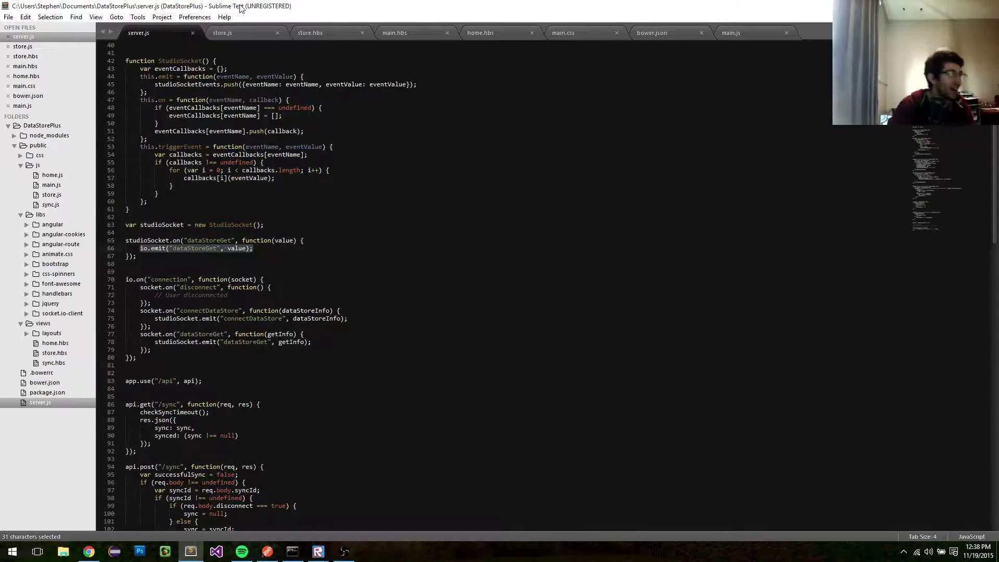
Step: In store.js, select the client-side dataStoreGet result-handling code, lines 60–73
click(233, 30)
scroll(208, 235, down, 3)
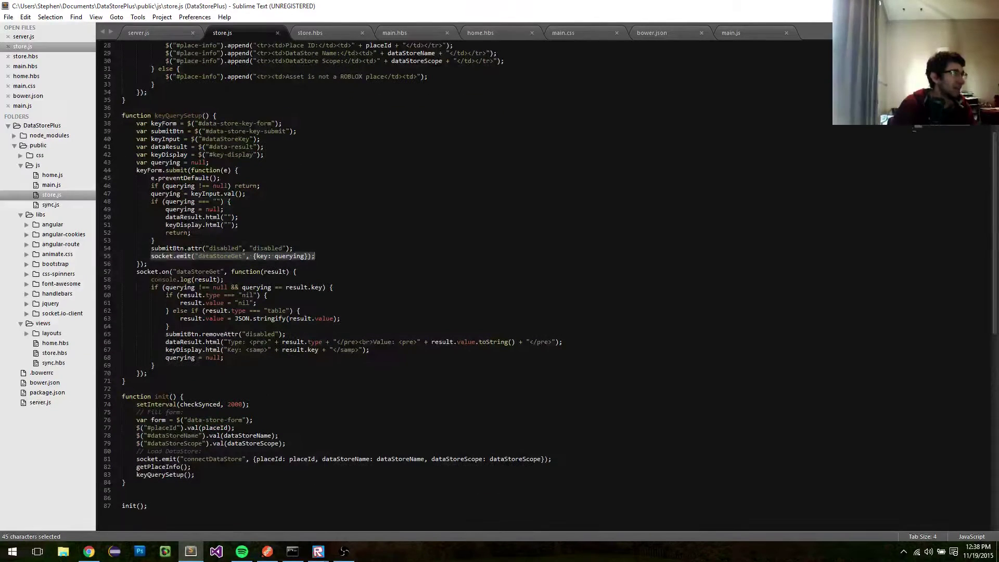
drag(137, 272, 248, 358)
click(249, 357)
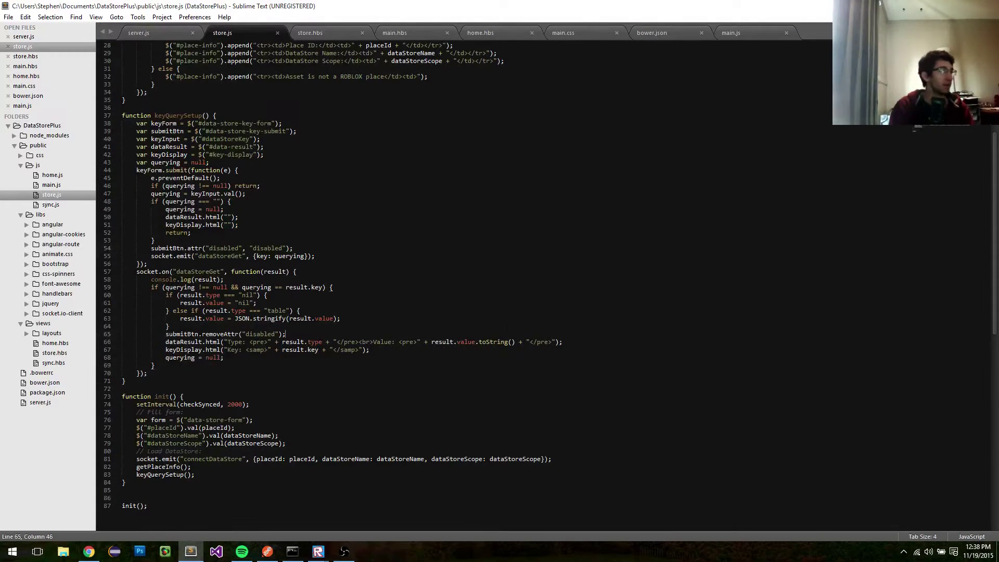
drag(157, 397, 122, 295)
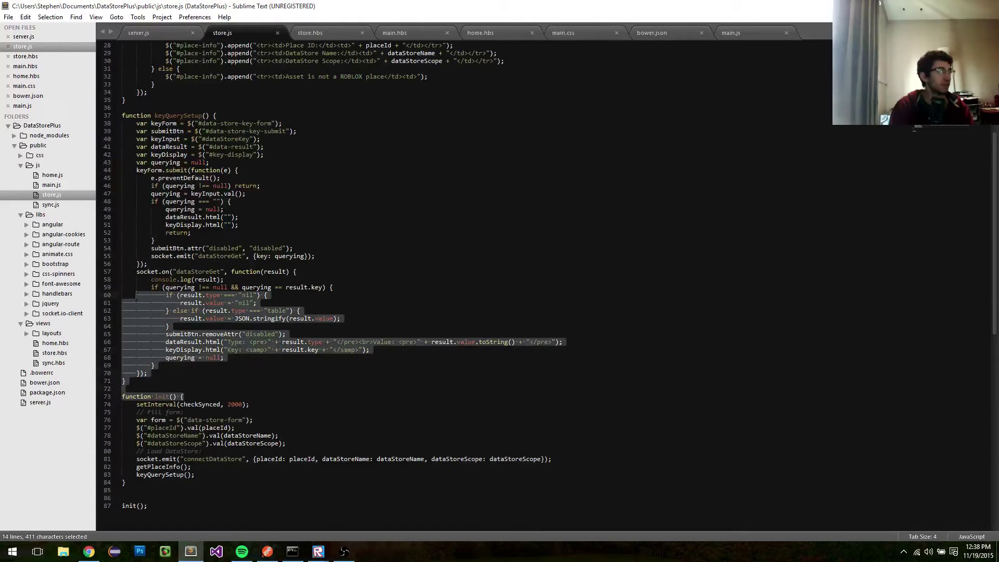
click(373, 358)
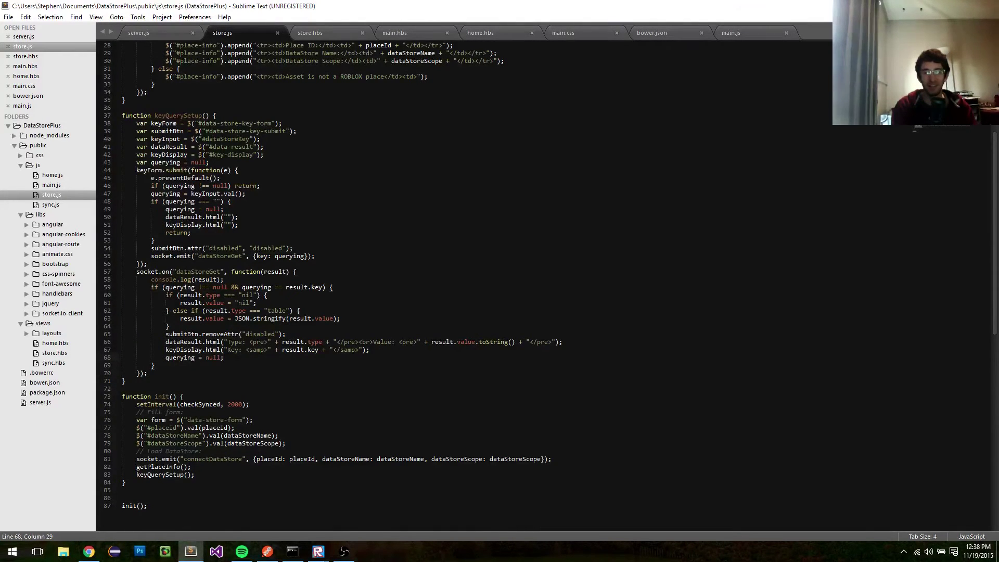